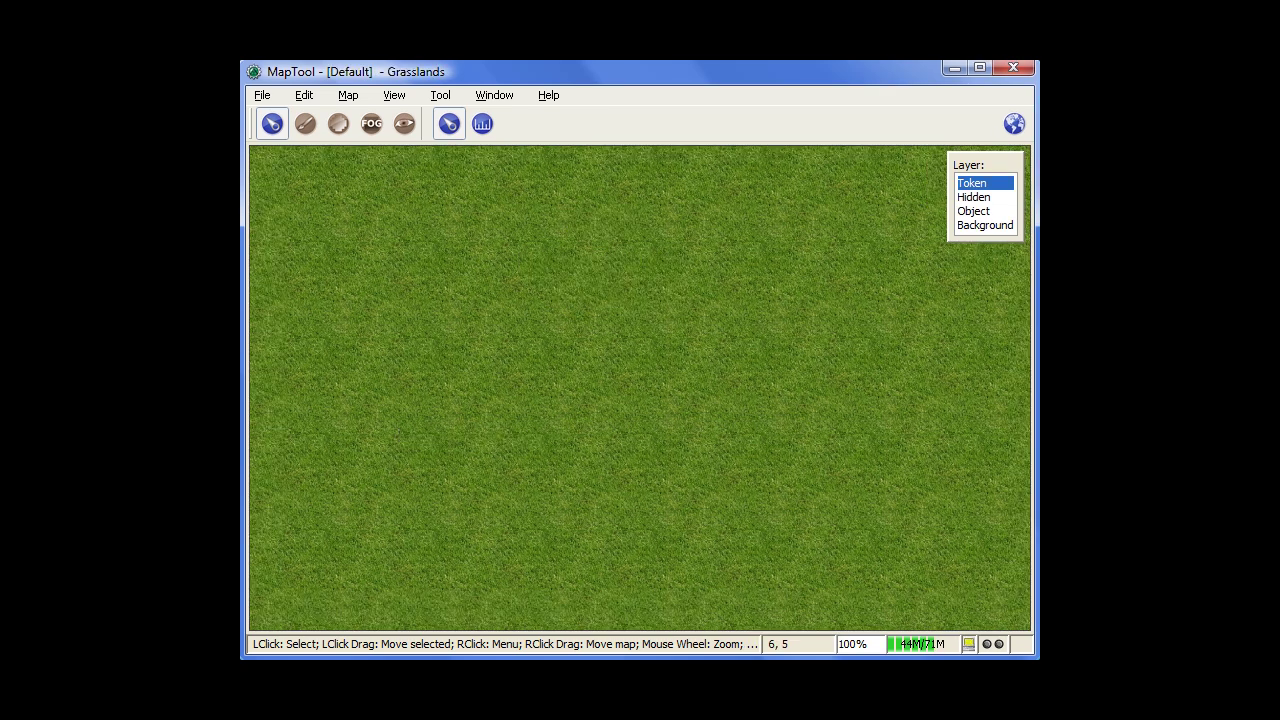
Choose Map > New Map to bring up Map Properties for a new map
{"action": "left_click", "coordinate": [355, 99]}
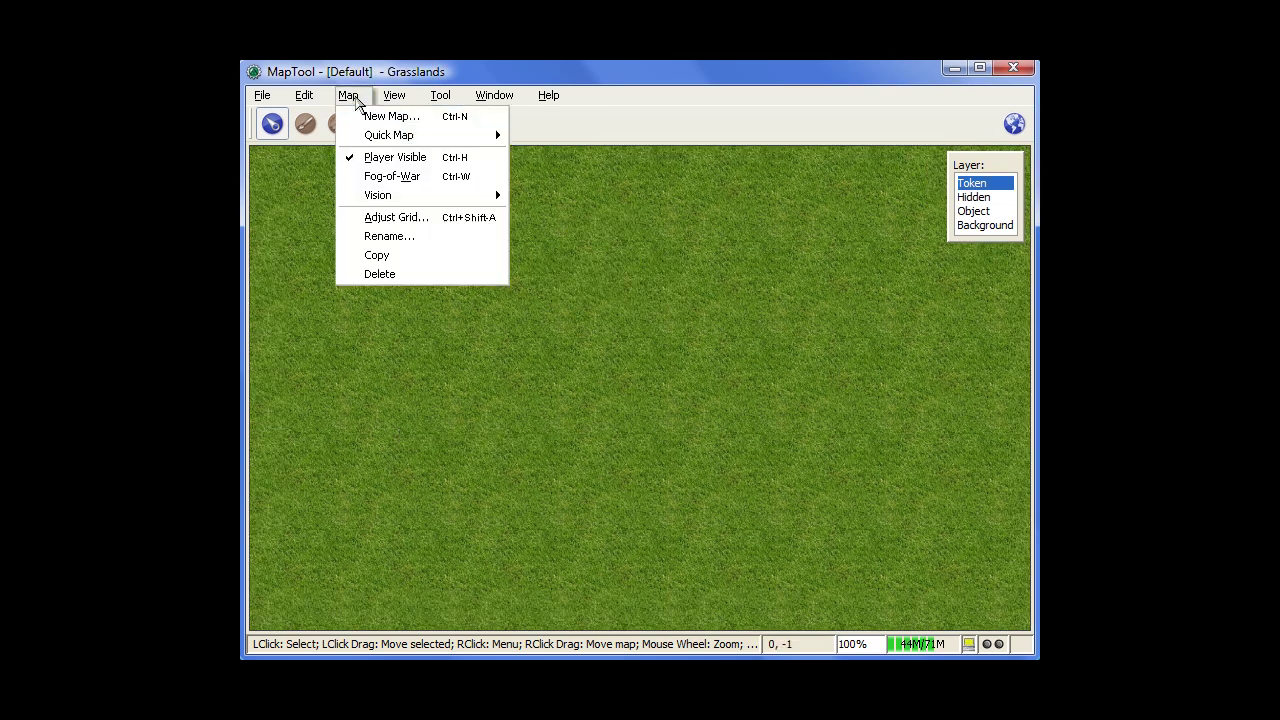
{"action": "left_click", "coordinate": [372, 116]}
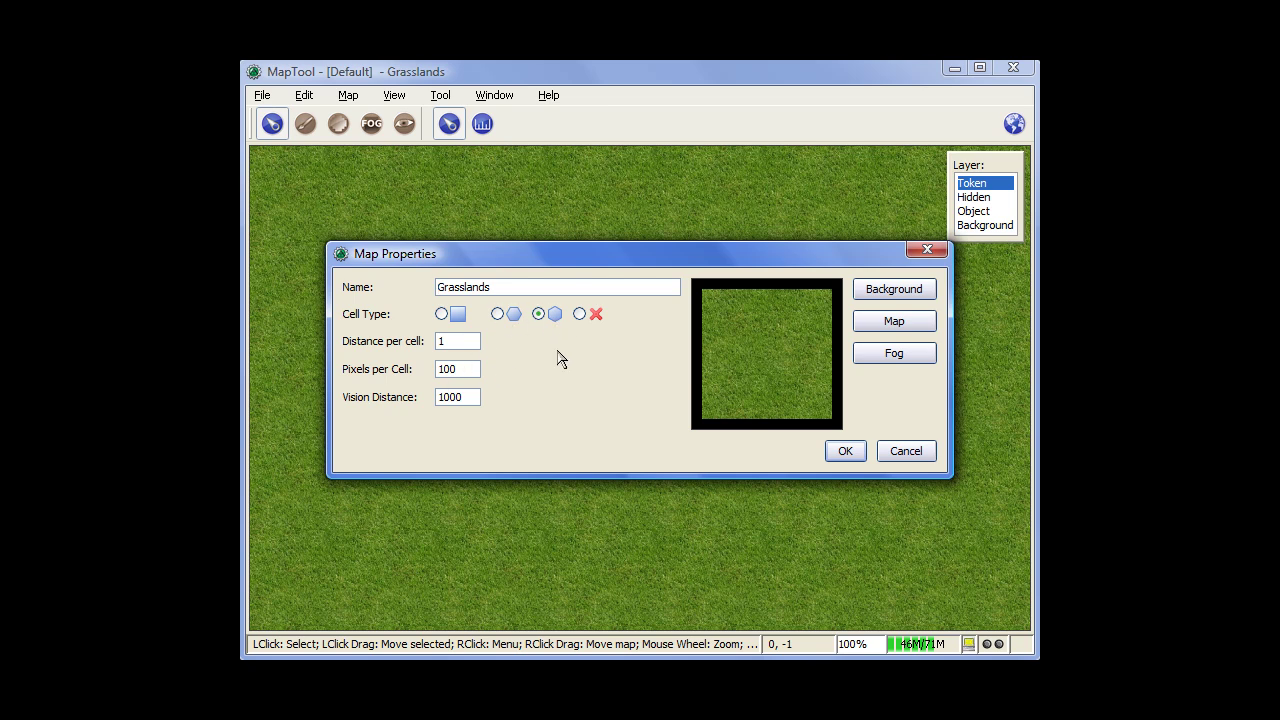
Replace the Grasslands background with the Arid texture from the Texture tab
{"action": "left_click", "coordinate": [905, 293]}
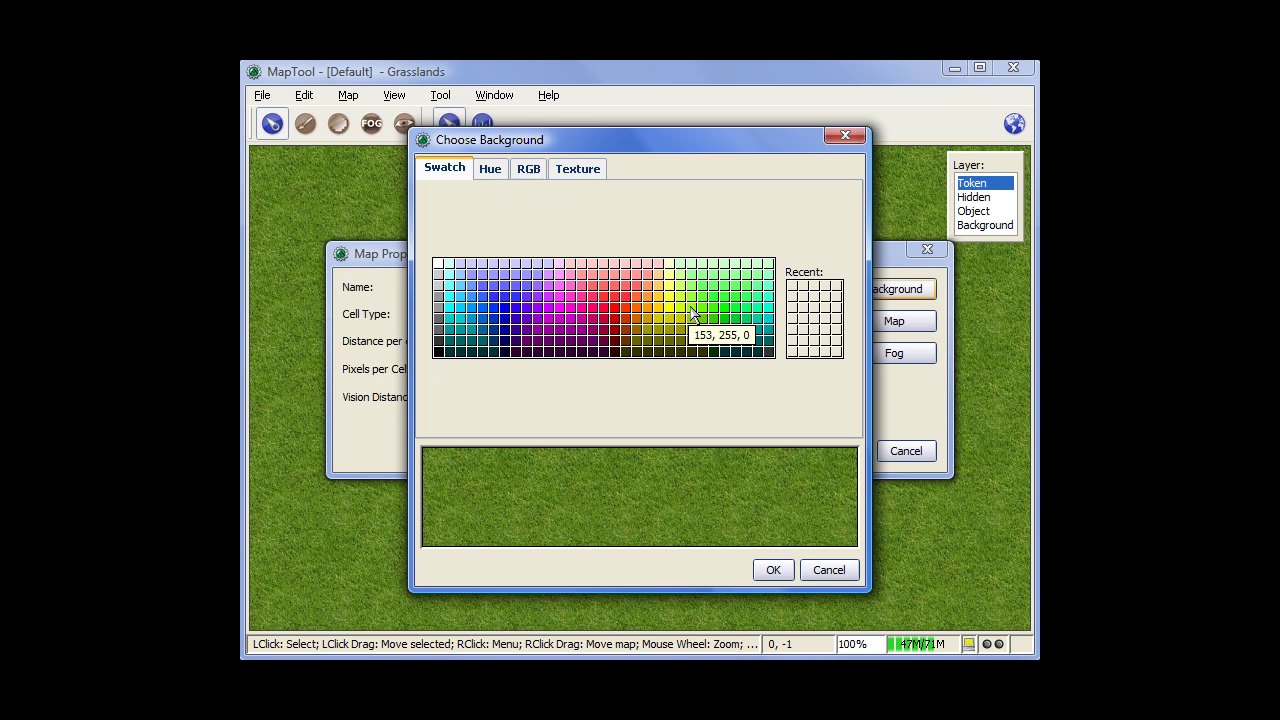
{"action": "left_click", "coordinate": [590, 170]}
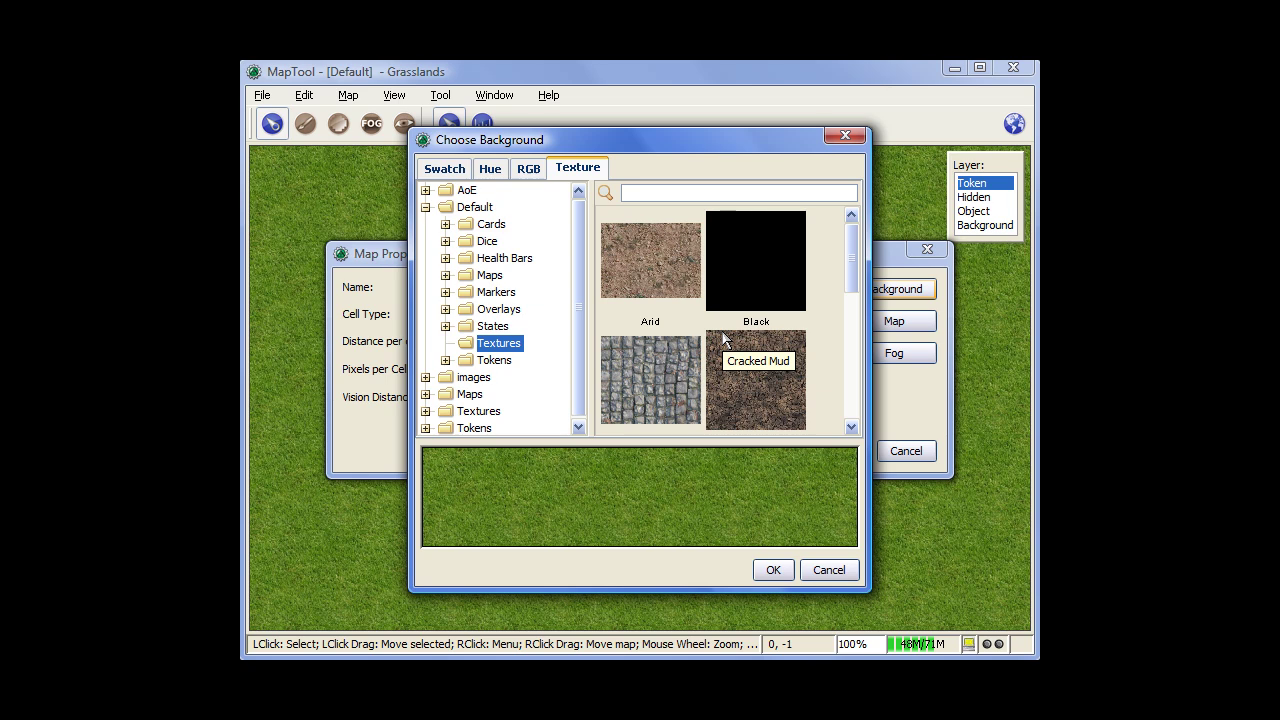
{"action": "left_click", "coordinate": [666, 286]}
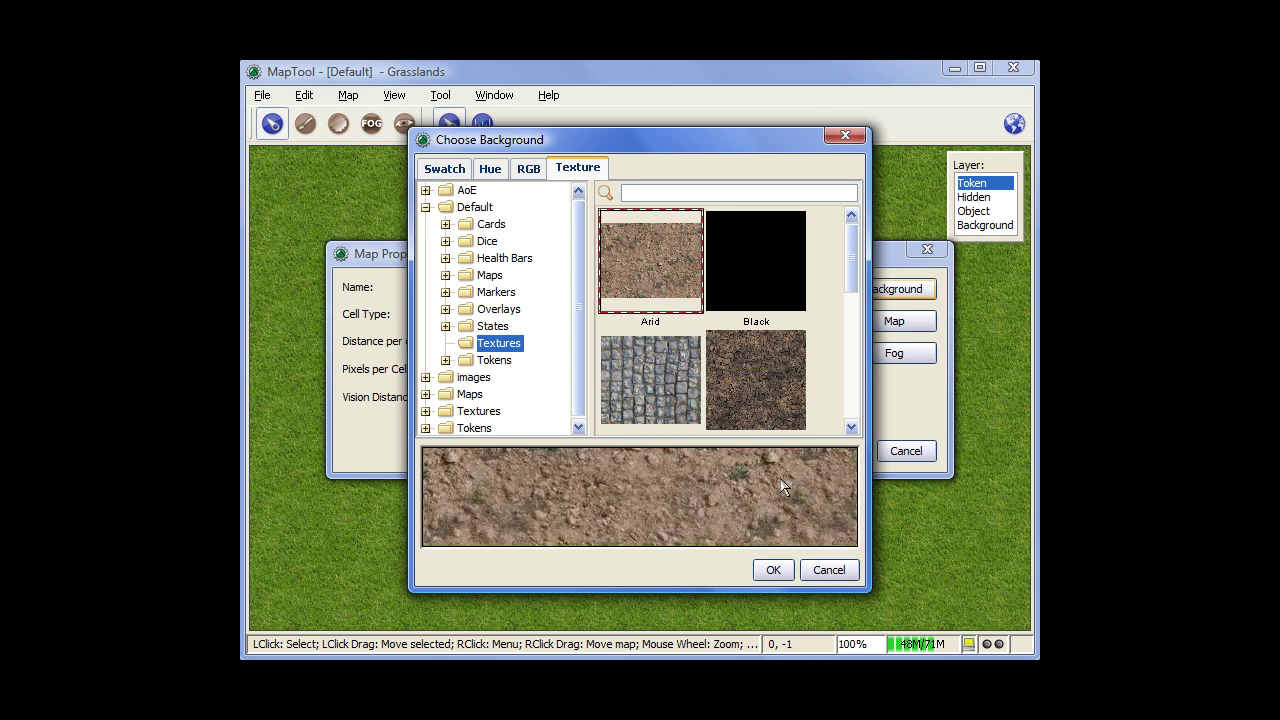
{"action": "left_click", "coordinate": [770, 569]}
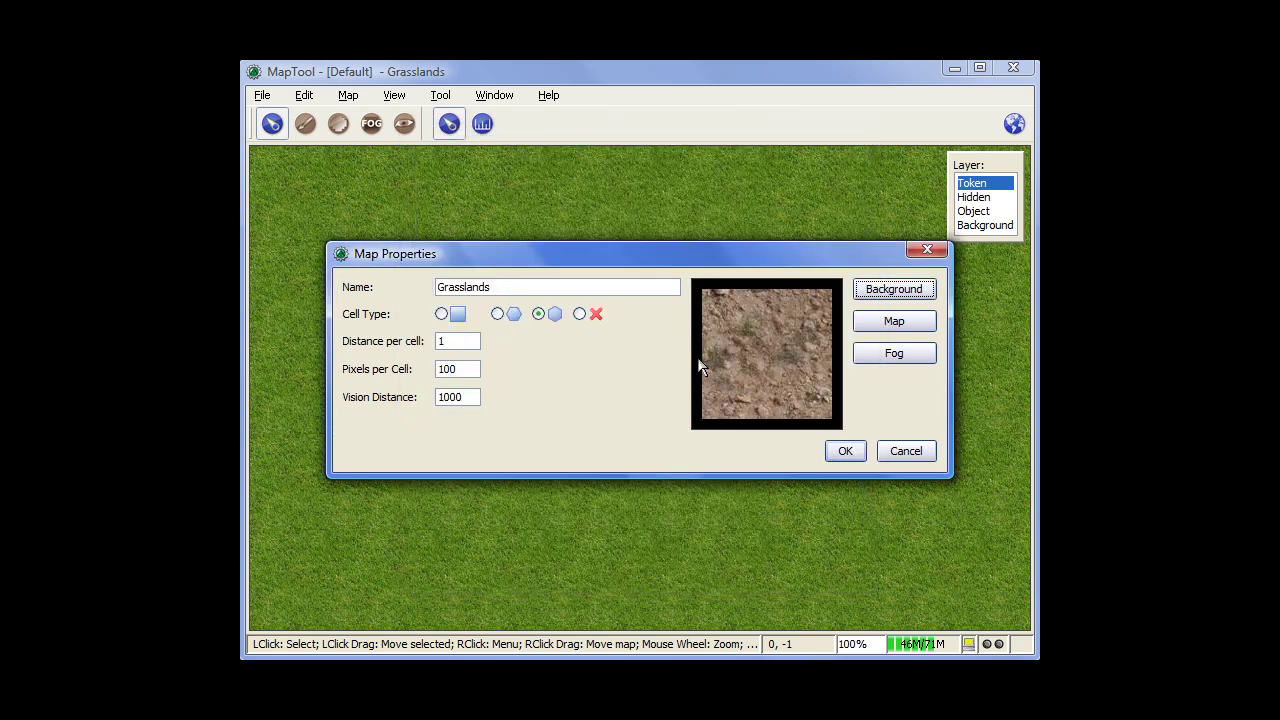
{"action": "left_click", "coordinate": [845, 451]}
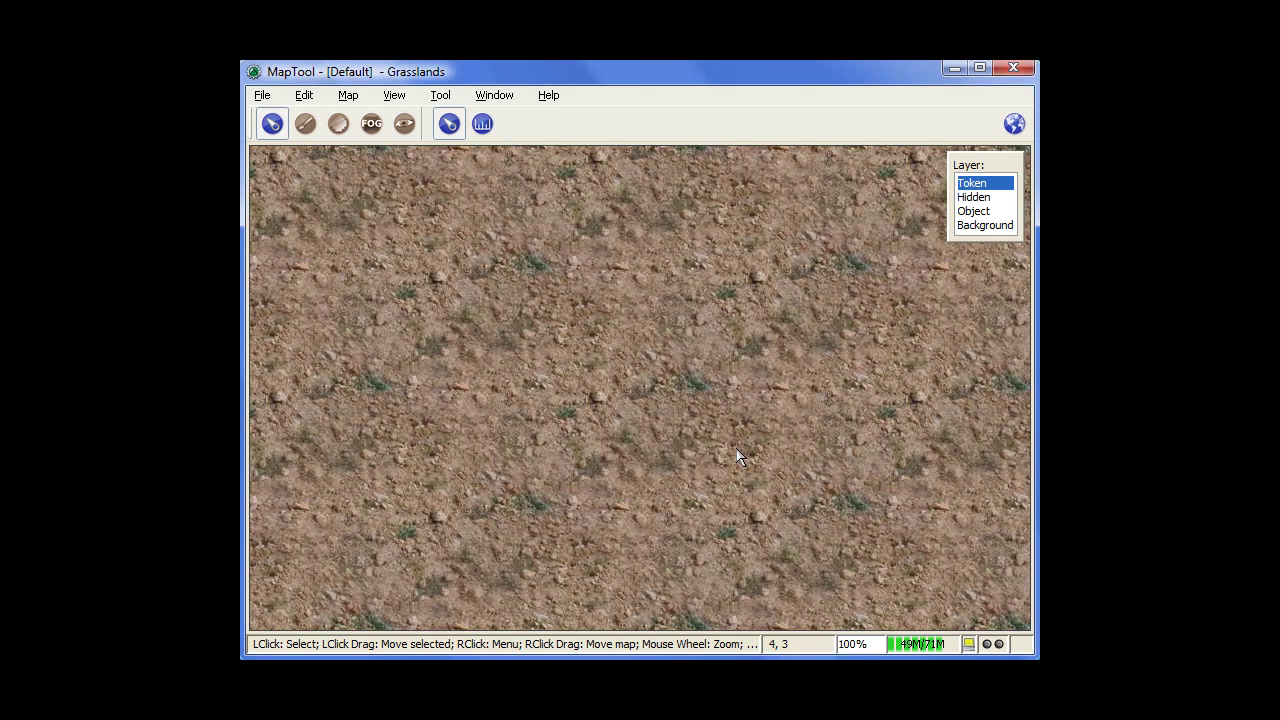
{"action": "scroll", "coordinate": [690, 423], "scroll_direction": "down", "scroll_amount": 3}
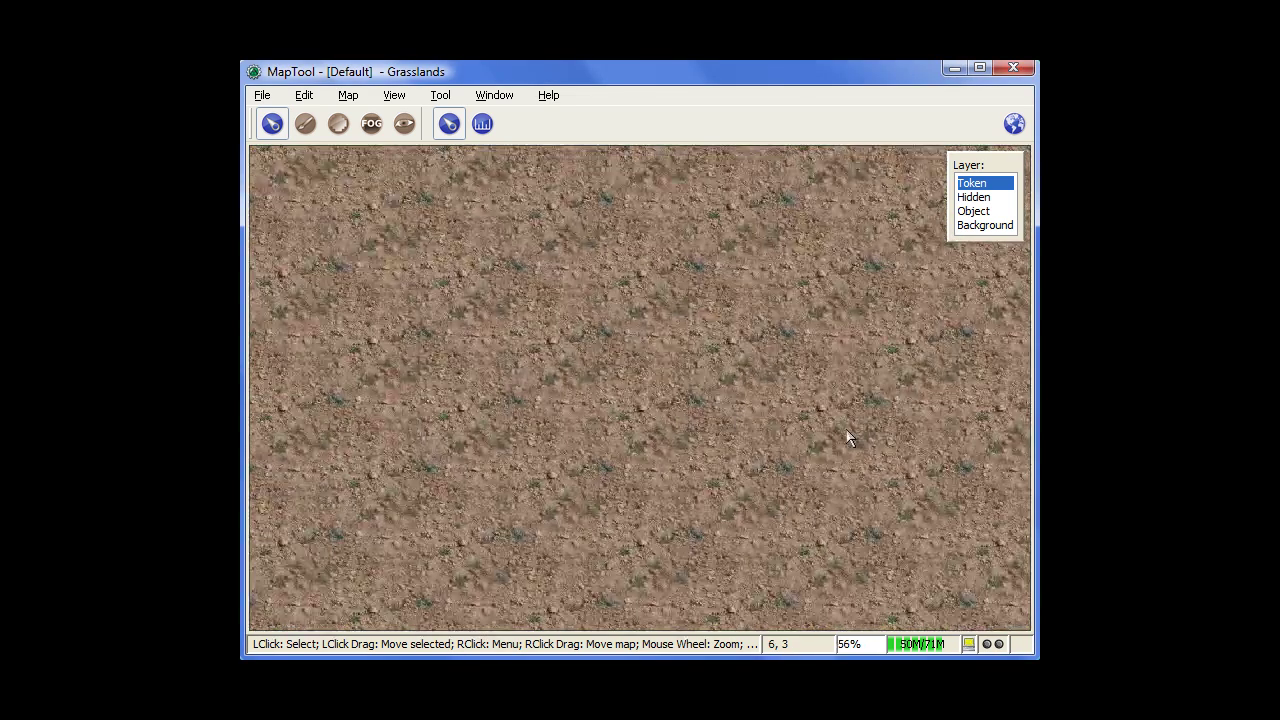
{"action": "scroll", "coordinate": [414, 334], "scroll_direction": "down", "scroll_amount": 1}
{"action": "left_click_drag", "start_coordinate": [770, 465], "coordinate": [723, 434]}
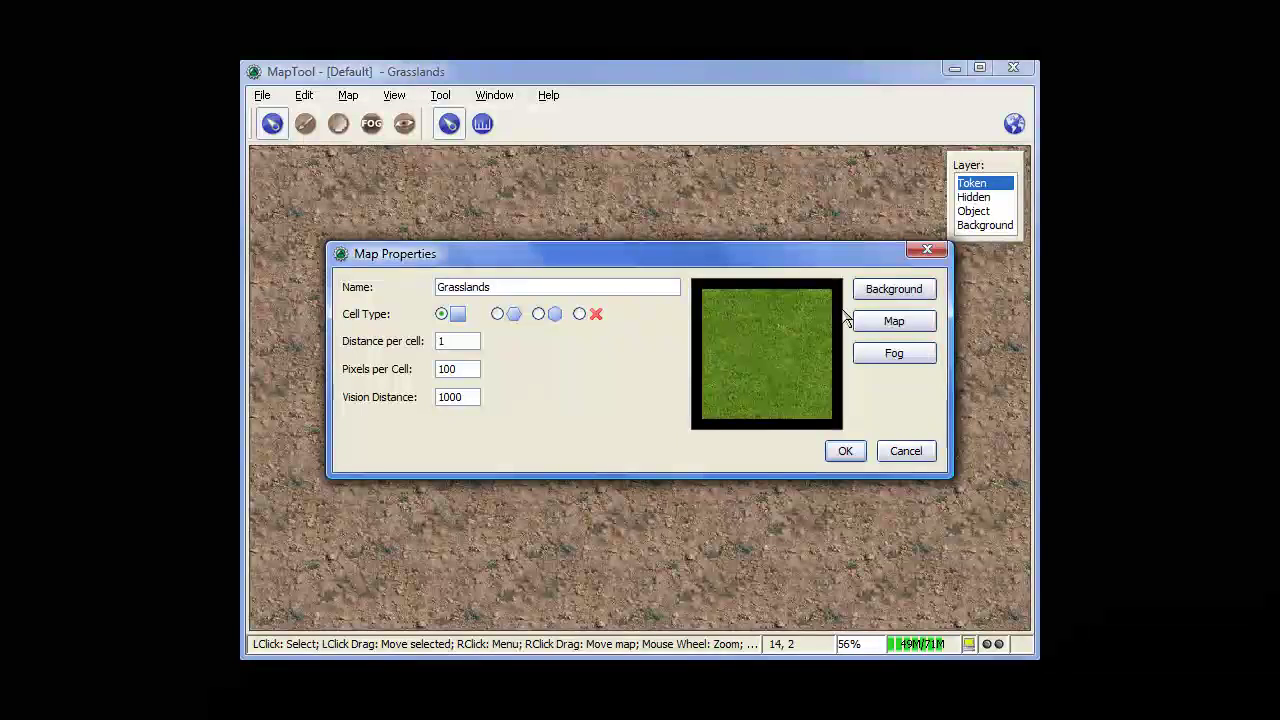
Select the Denoleran Enclave image from Default/Maps as the map image
{"action": "left_click", "coordinate": [894, 321]}
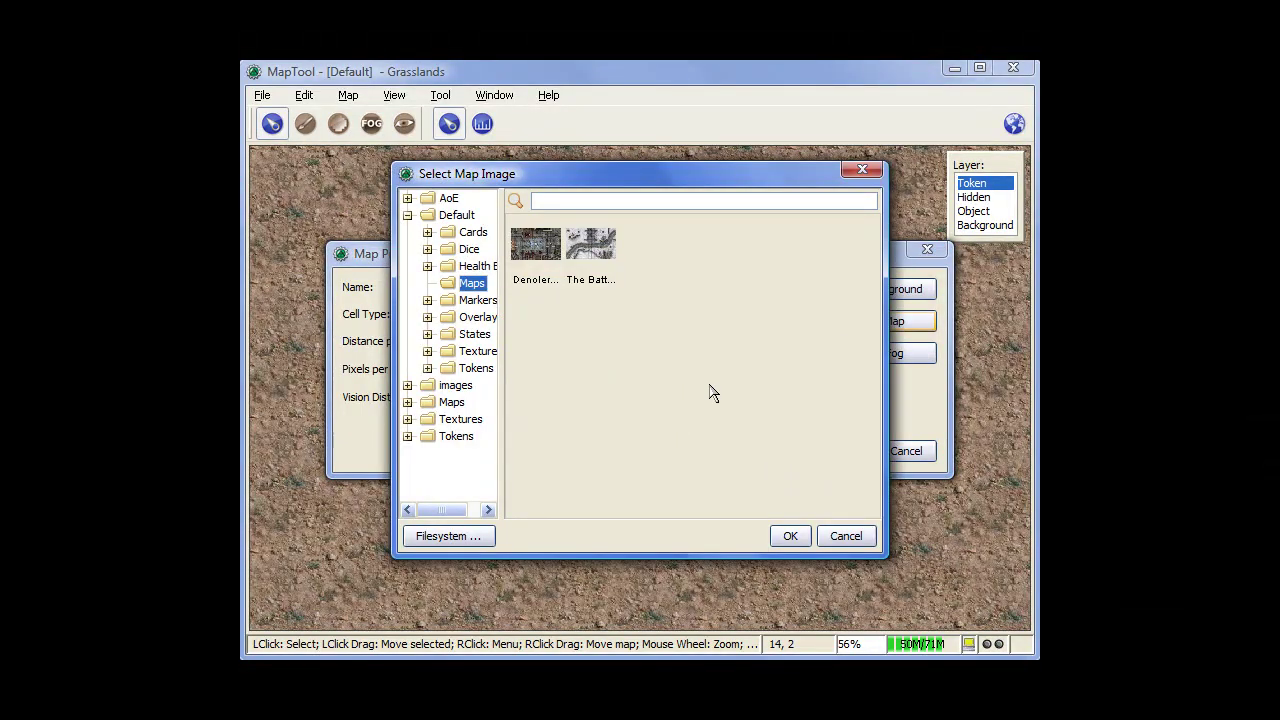
{"action": "left_click", "coordinate": [534, 255]}
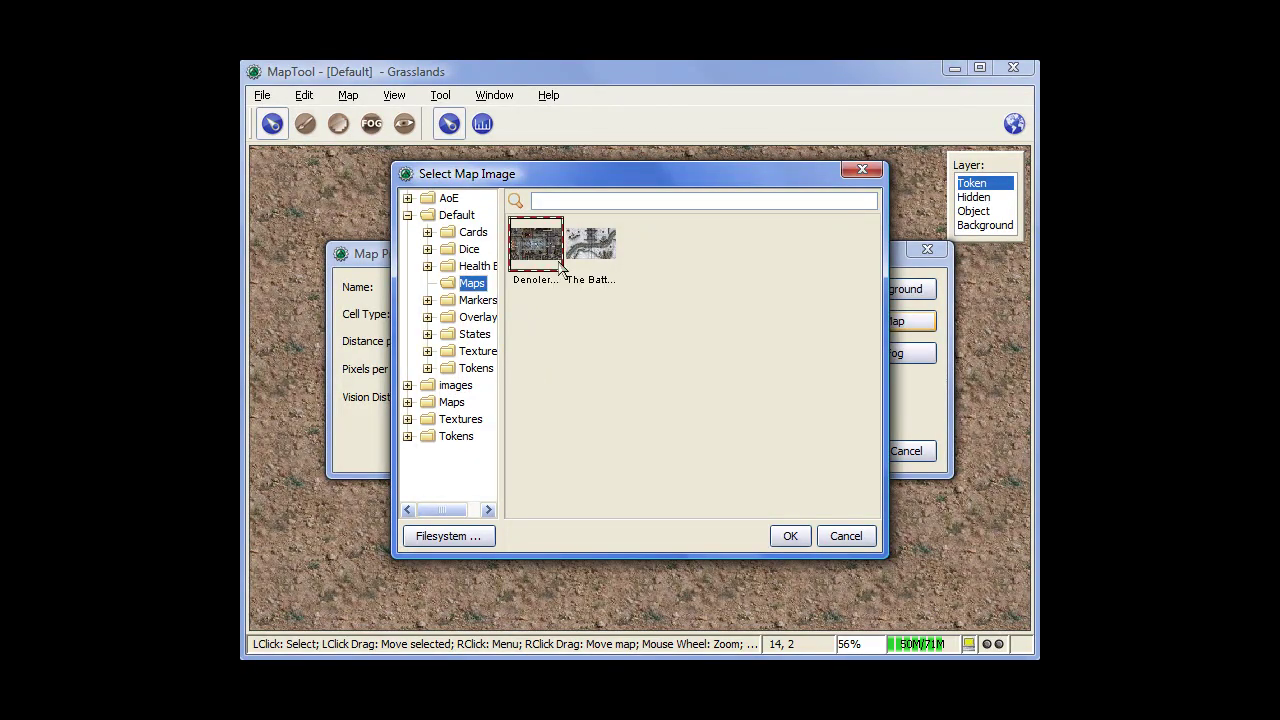
{"action": "left_click", "coordinate": [790, 535]}
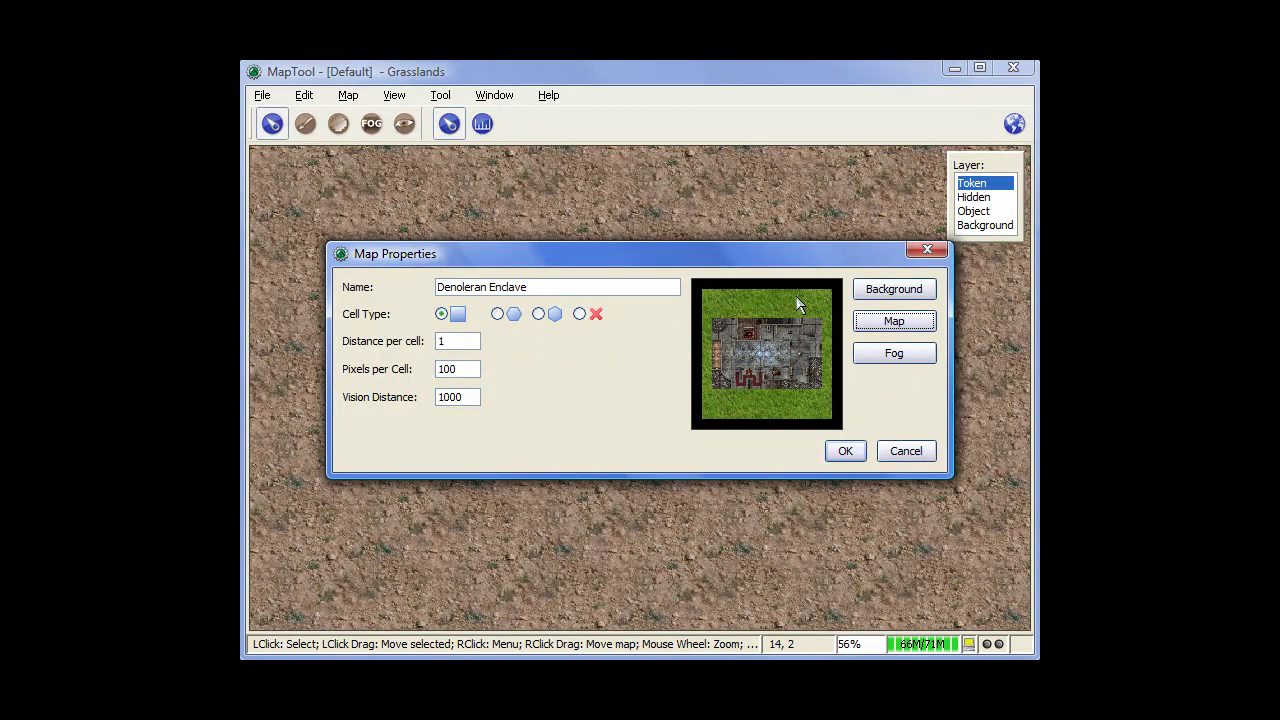
Choose the Sand texture as the background and apply the Denoleran Enclave map properties
{"action": "left_click", "coordinate": [884, 292]}
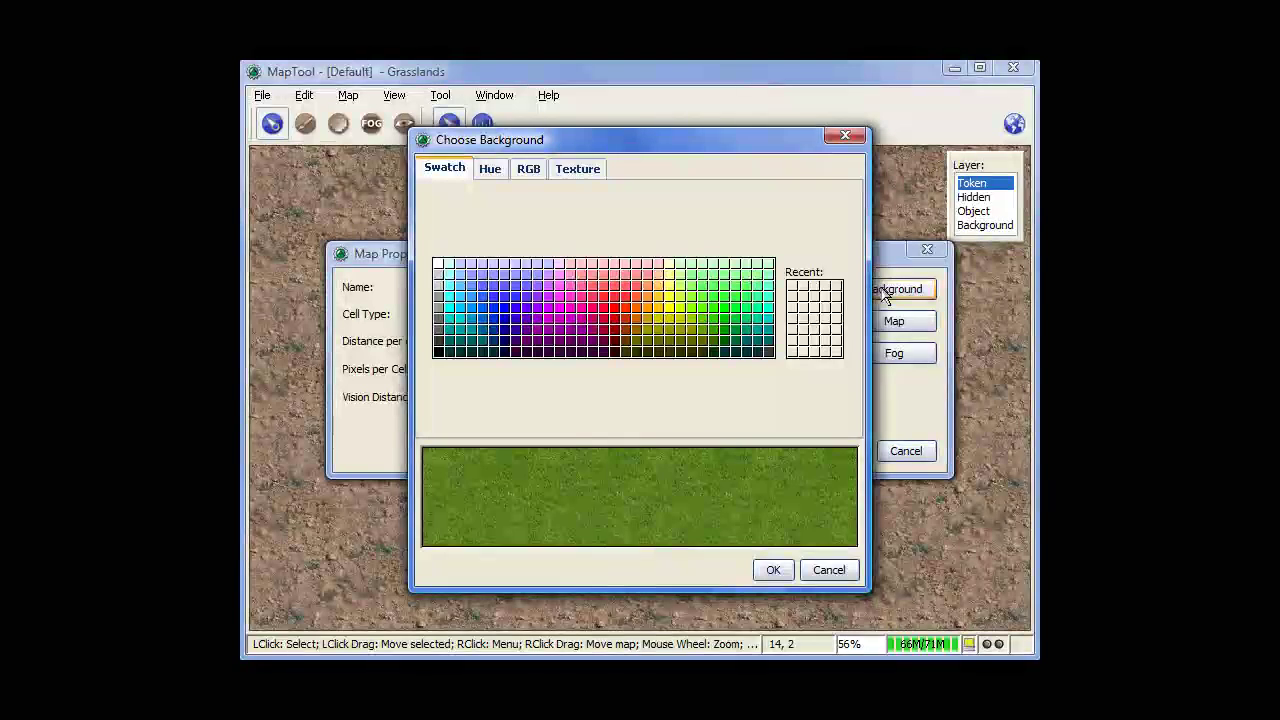
{"action": "left_click", "coordinate": [580, 172]}
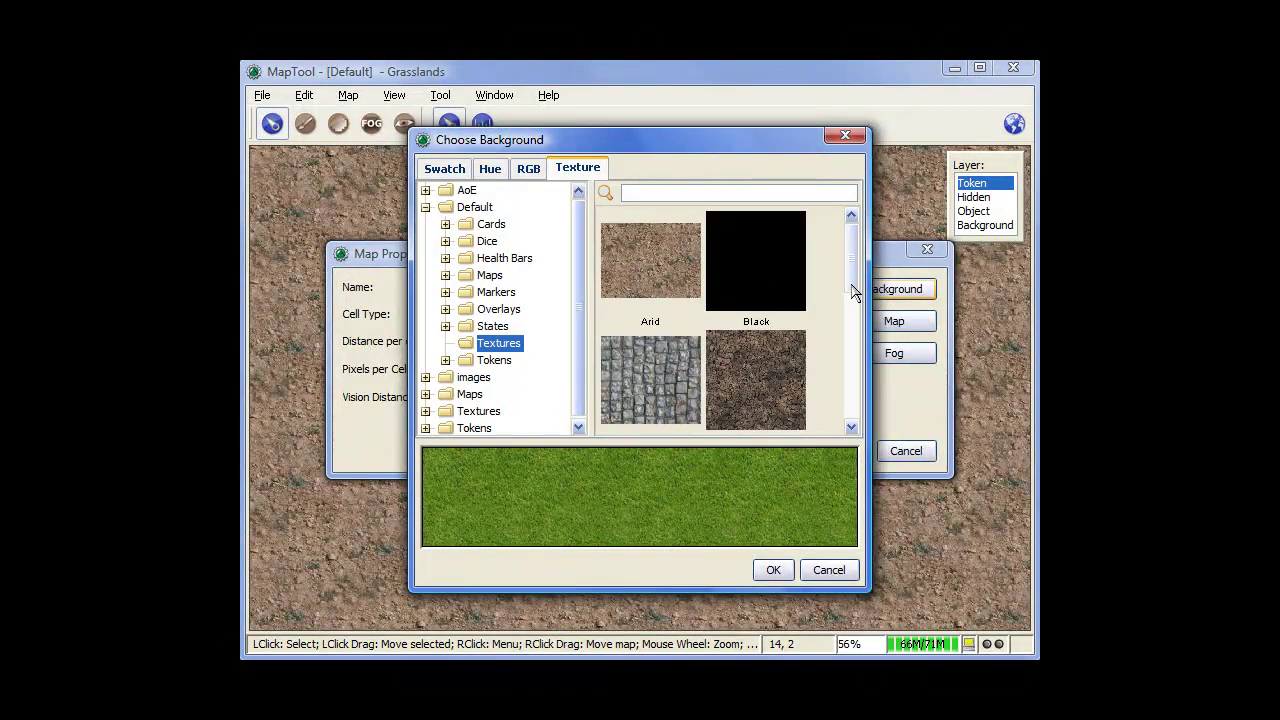
{"action": "left_click_drag", "start_coordinate": [851, 286], "coordinate": [852, 445]}
{"action": "left_click", "coordinate": [664, 362]}
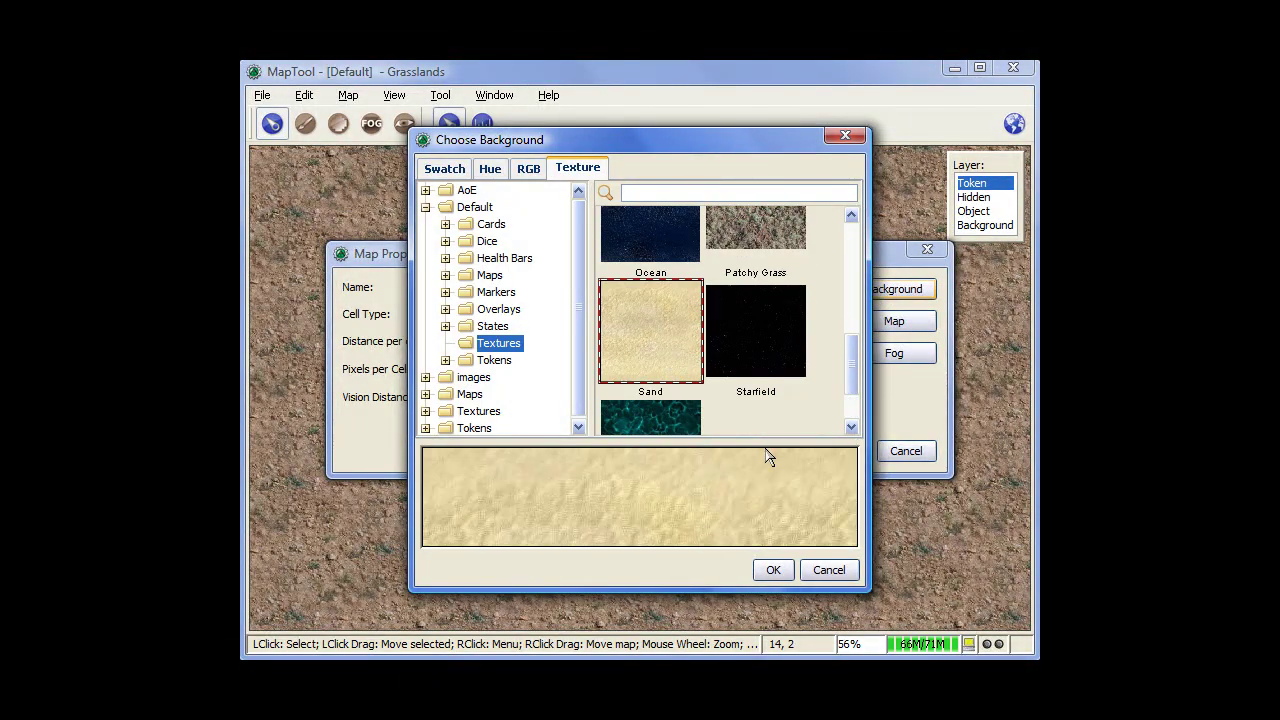
{"action": "left_click", "coordinate": [771, 569]}
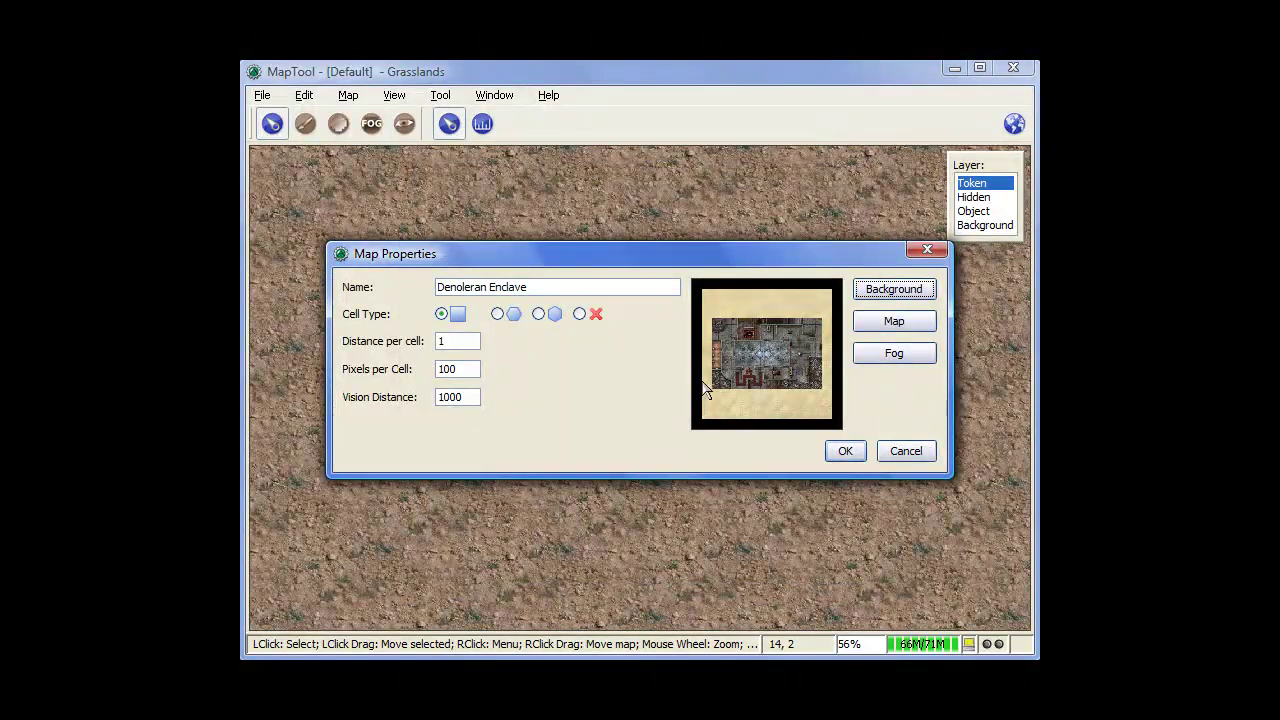
{"action": "left_click", "coordinate": [845, 452]}
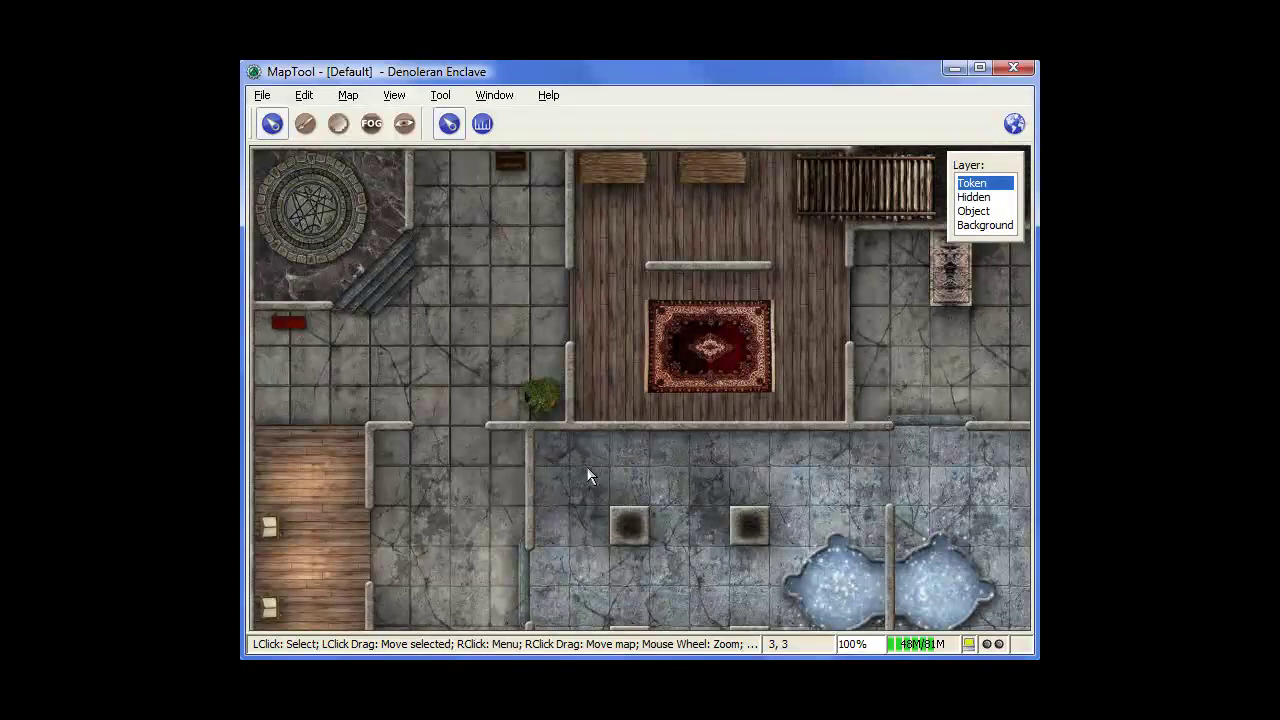
{"action": "scroll", "coordinate": [586, 466], "scroll_direction": "up", "scroll_amount": 5}
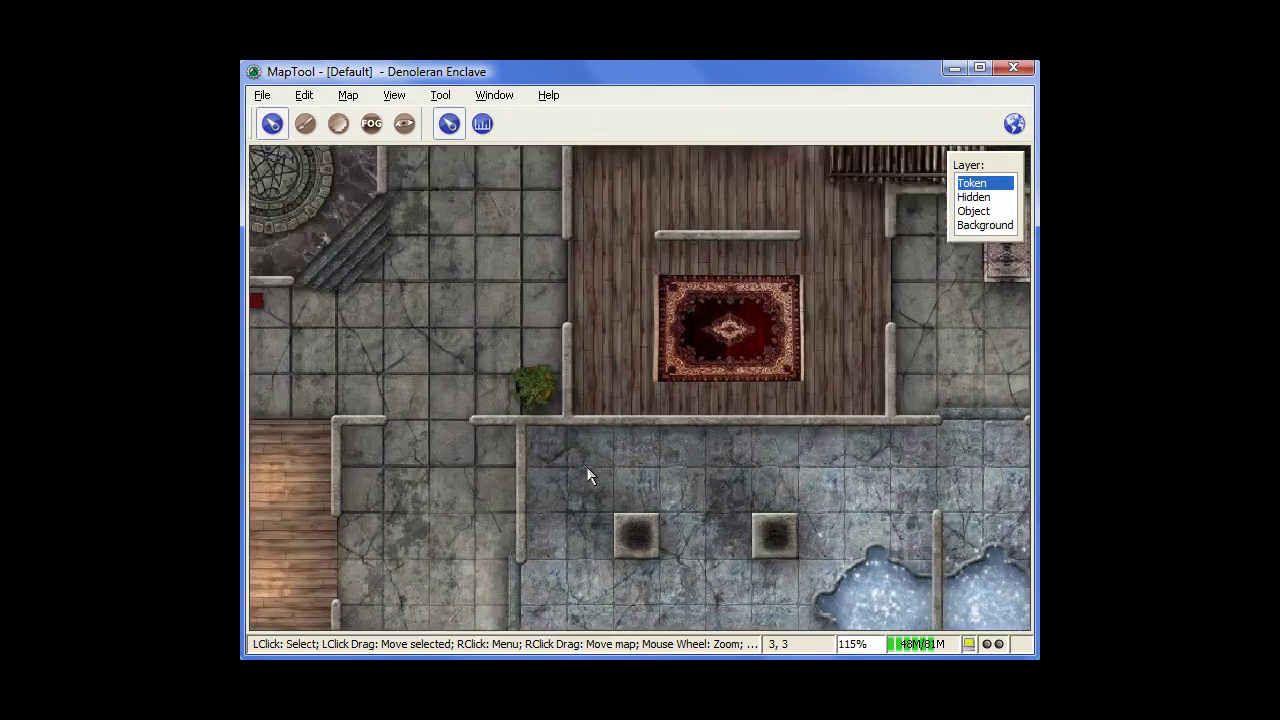
{"action": "scroll", "coordinate": [586, 466], "scroll_direction": "down", "scroll_amount": 10}
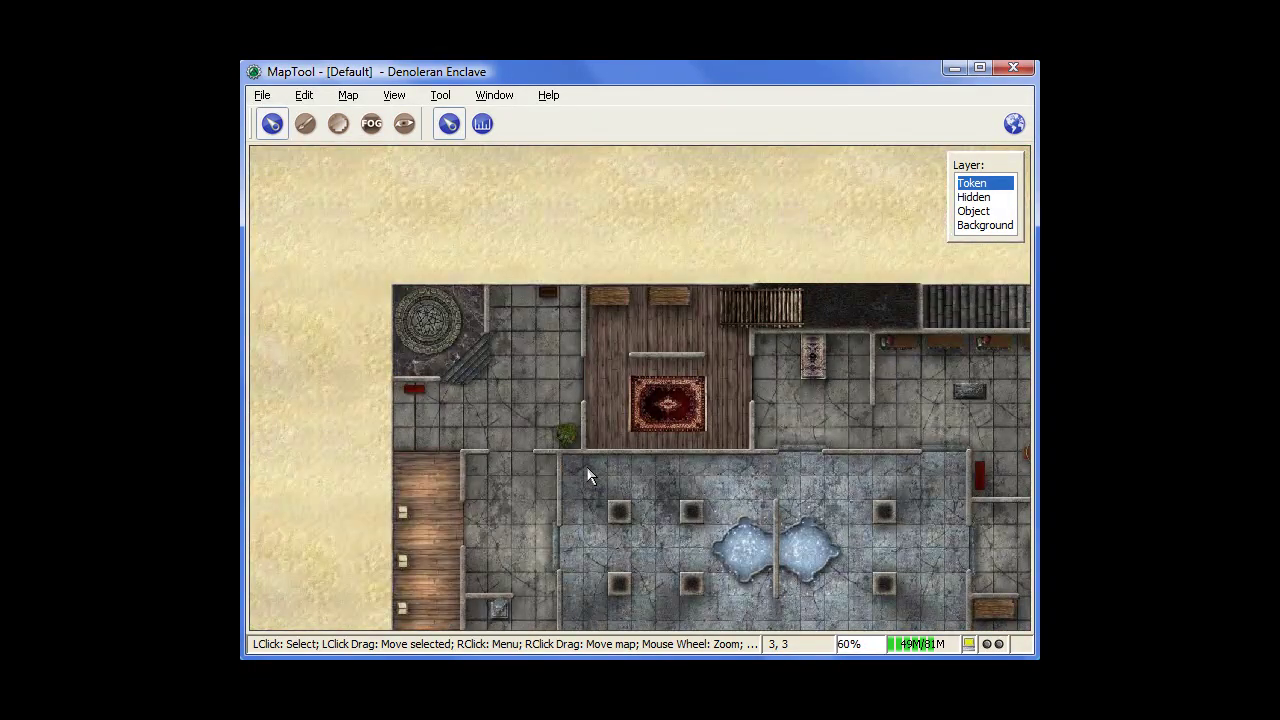
{"action": "scroll", "coordinate": [586, 466], "scroll_direction": "up", "scroll_amount": 6}
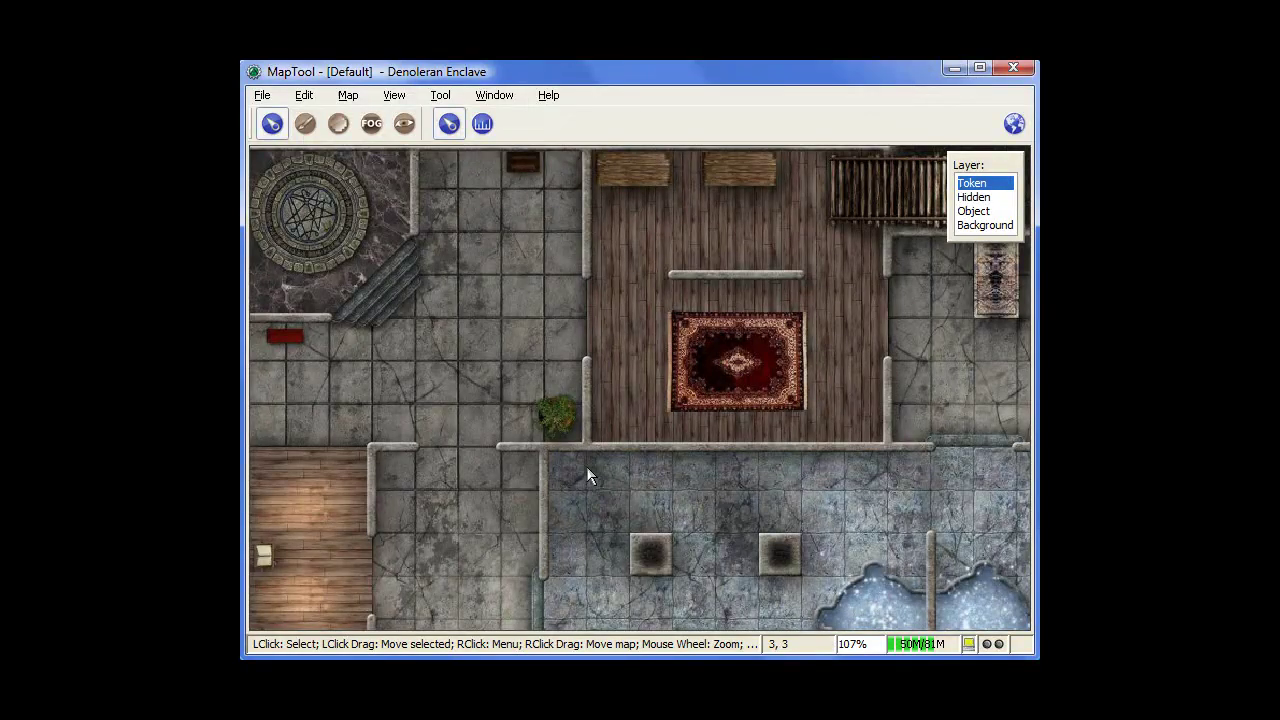
{"action": "left_click", "coordinate": [406, 97]}
{"action": "mouse_move", "coordinate": [503, 145]}
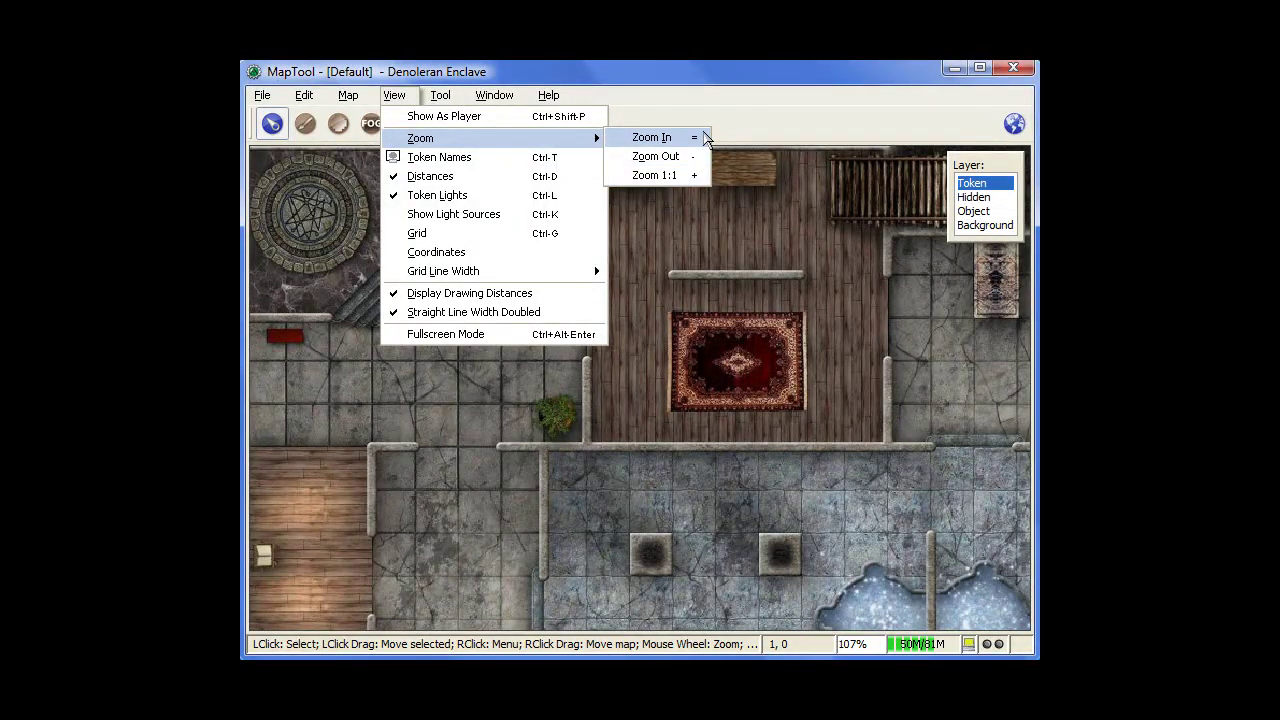
{"action": "left_click", "coordinate": [698, 281]}
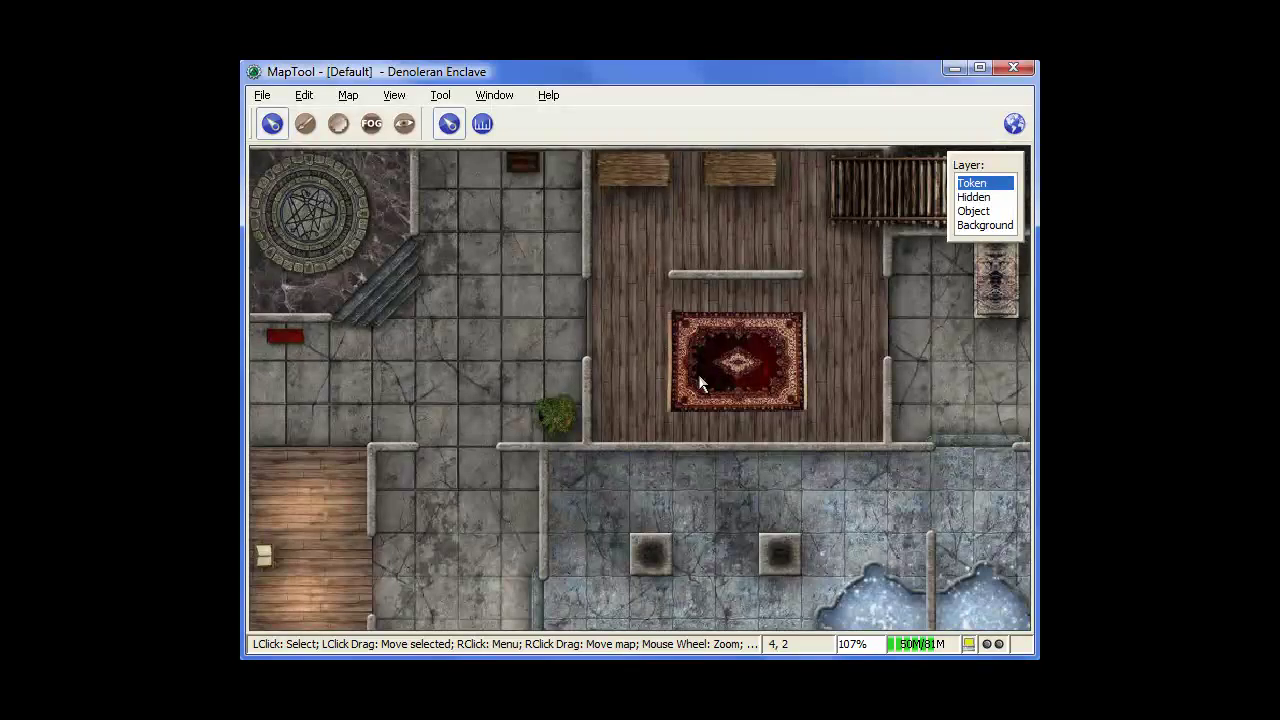
Pan across the Denoleran Enclave map to center the pillared pool room
{"action": "left_click_drag", "start_coordinate": [698, 374], "coordinate": [360, 302]}
{"action": "left_click_drag", "start_coordinate": [380, 640], "coordinate": [848, 544]}
{"action": "left_click_drag", "start_coordinate": [754, 225], "coordinate": [540, 362]}
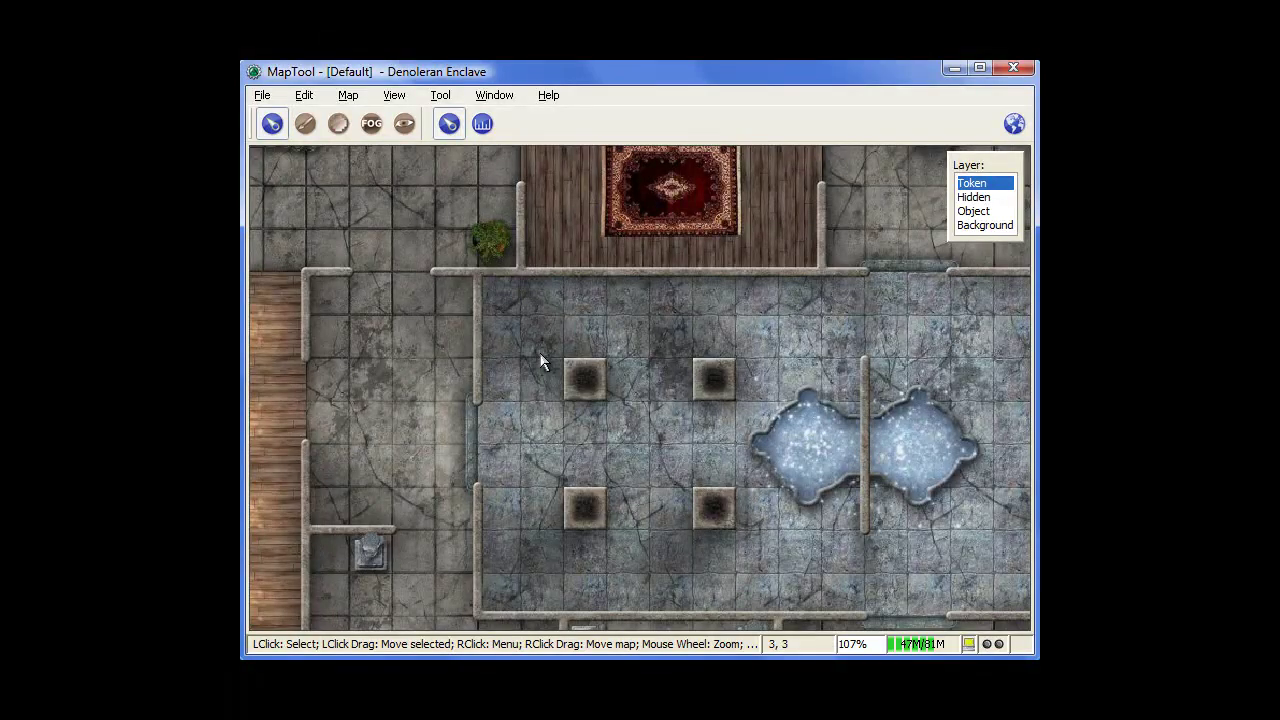
Enable View > Grid and pan to compare the grid lines with the floor tiles
{"action": "left_click", "coordinate": [394, 95]}
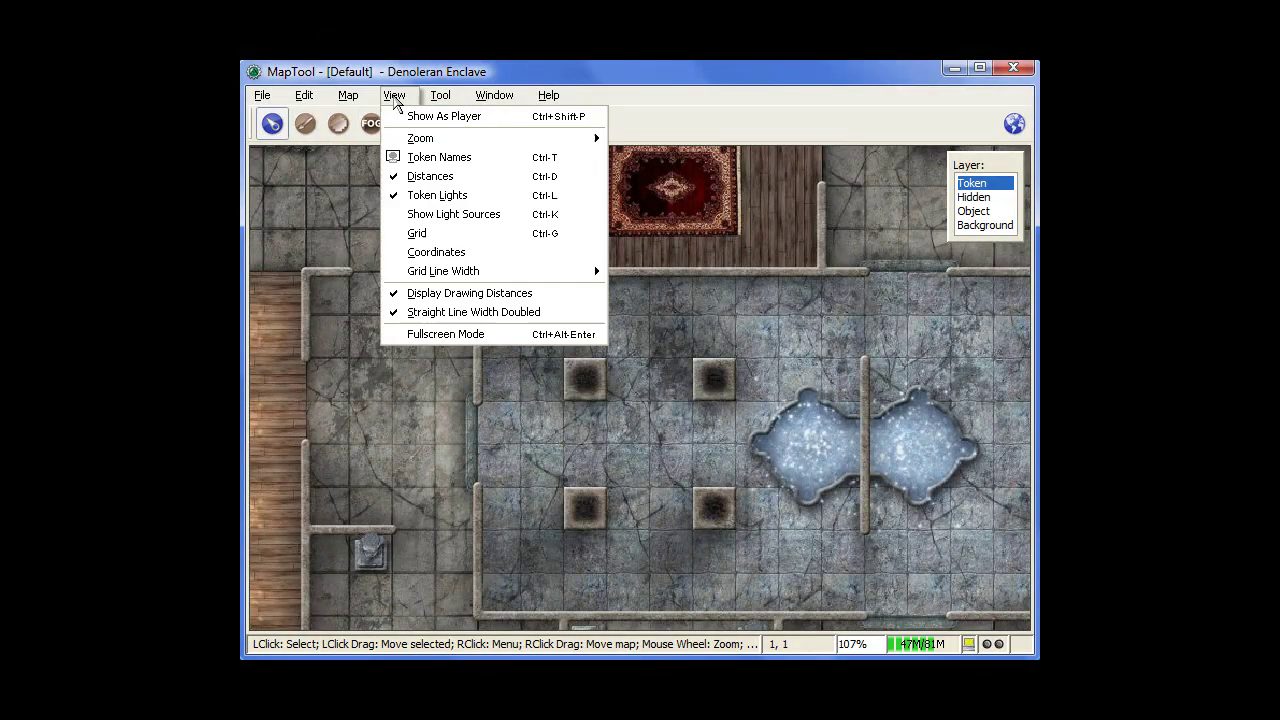
{"action": "left_click", "coordinate": [450, 234]}
{"action": "left_click_drag", "start_coordinate": [680, 486], "coordinate": [728, 403]}
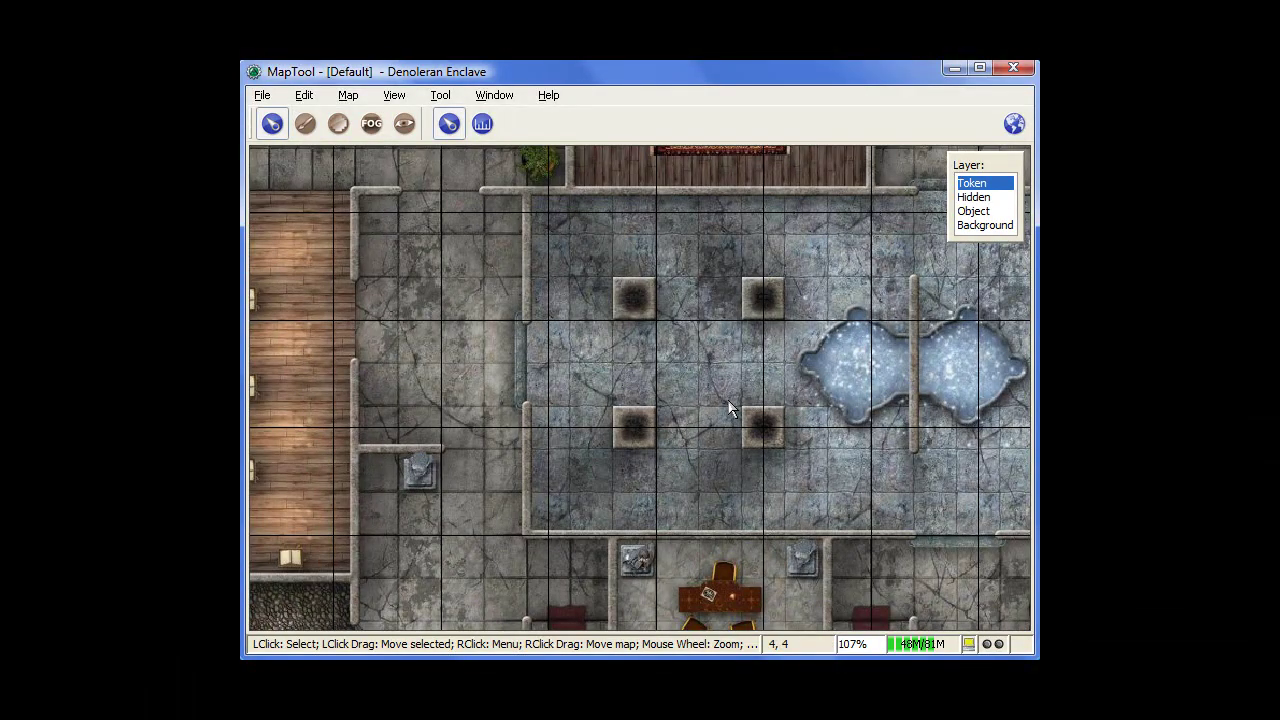
{"action": "left_click_drag", "start_coordinate": [628, 420], "coordinate": [688, 405]}
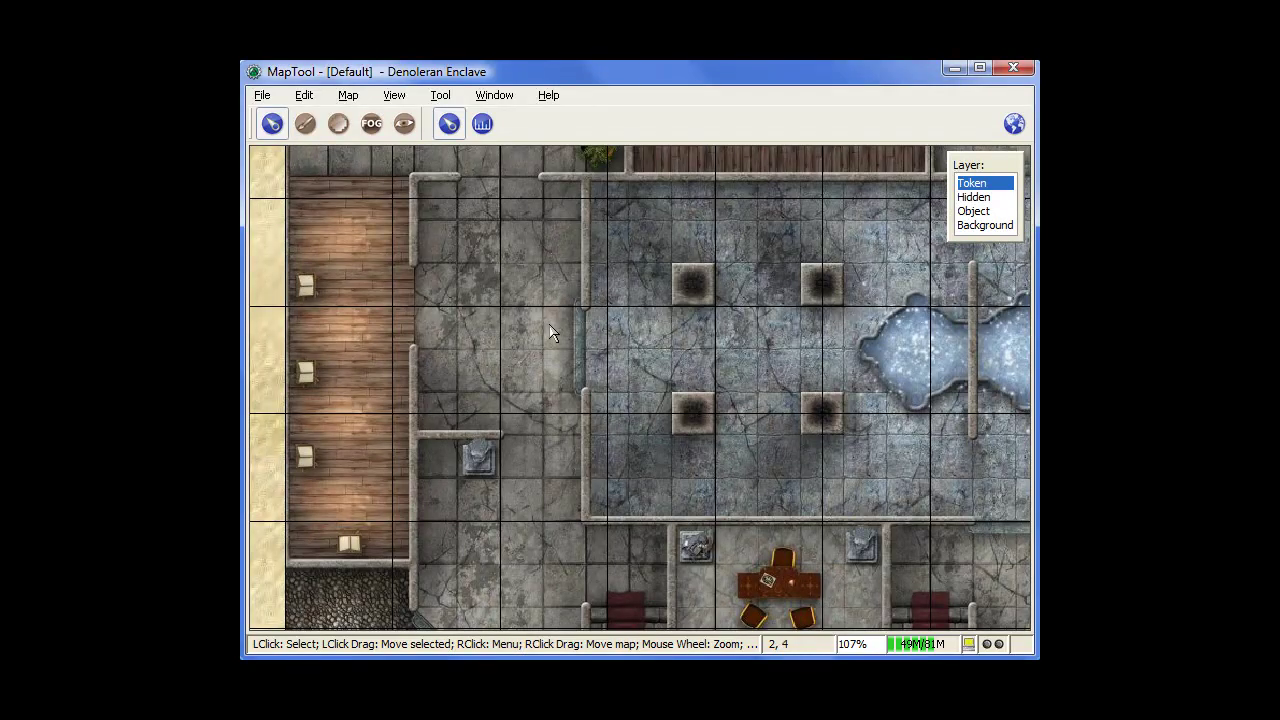
Open Map > Adjust Grid and try grid sizes from 32 up to 43 against the tiles
{"action": "left_click", "coordinate": [348, 95]}
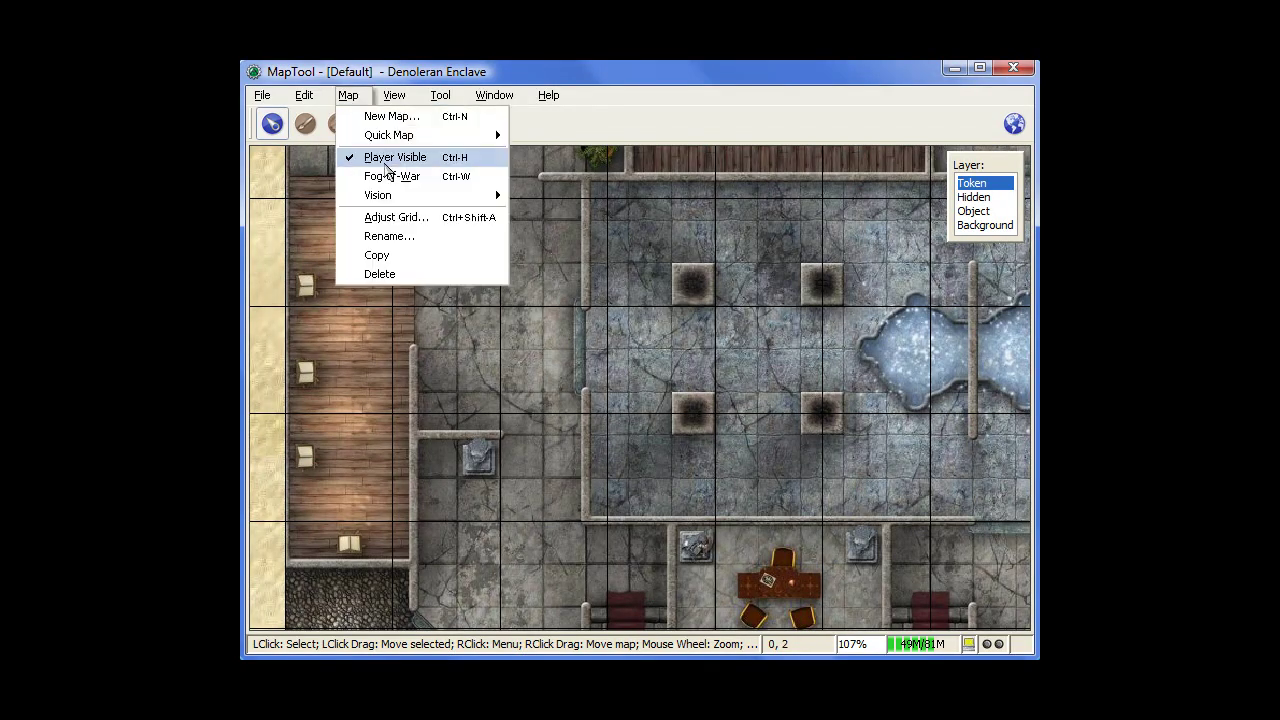
{"action": "left_click", "coordinate": [390, 217]}
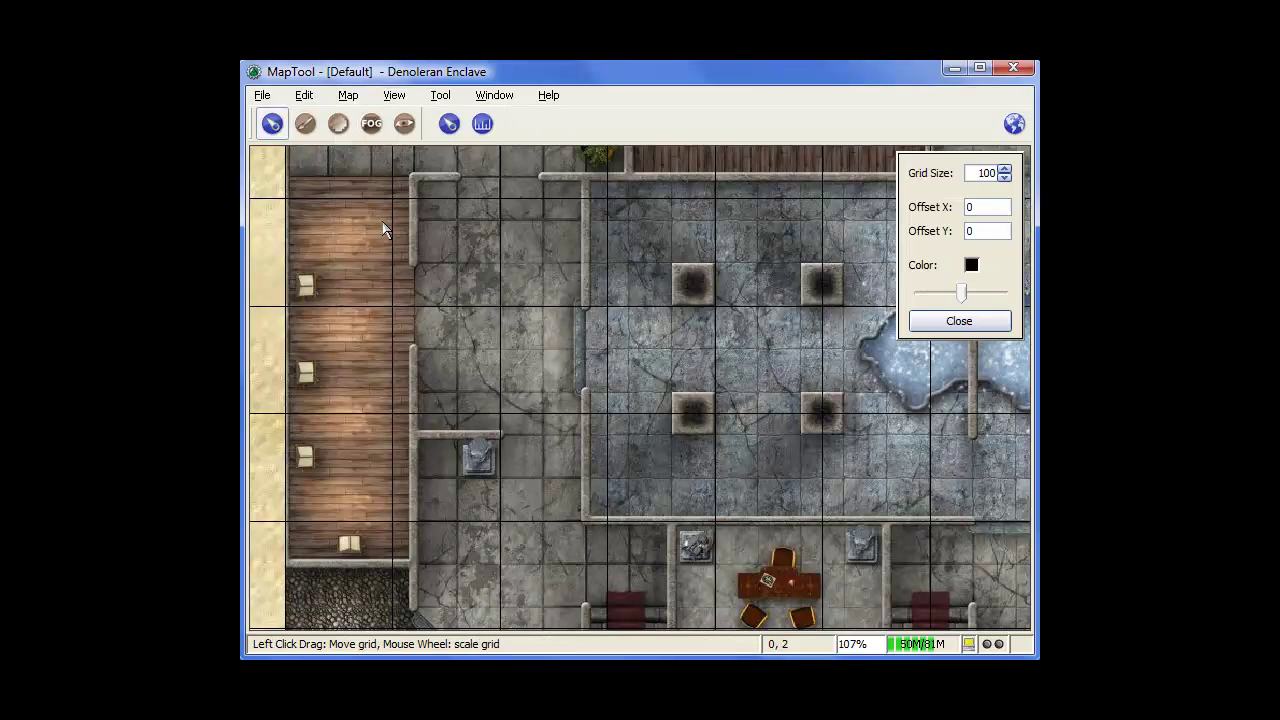
{"action": "left_click", "coordinate": [1005, 177]}
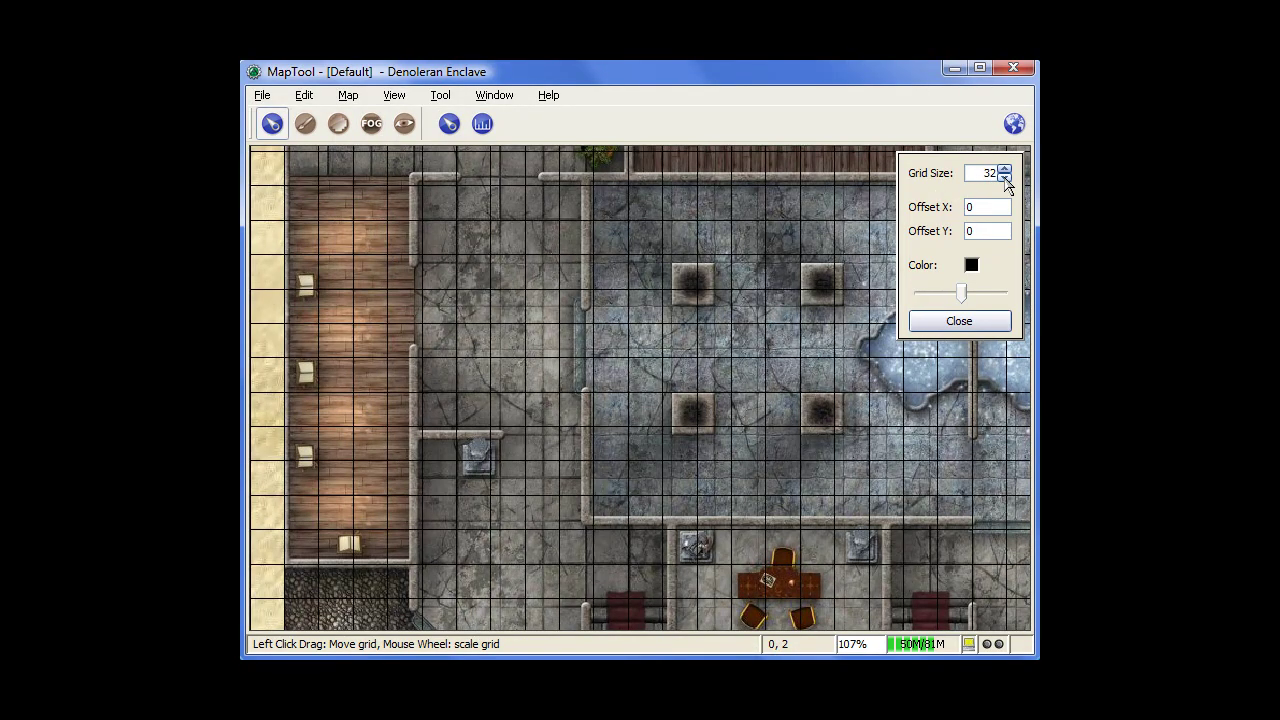
{"action": "left_click", "coordinate": [1005, 170]}
{"action": "left_click", "coordinate": [1005, 170]}
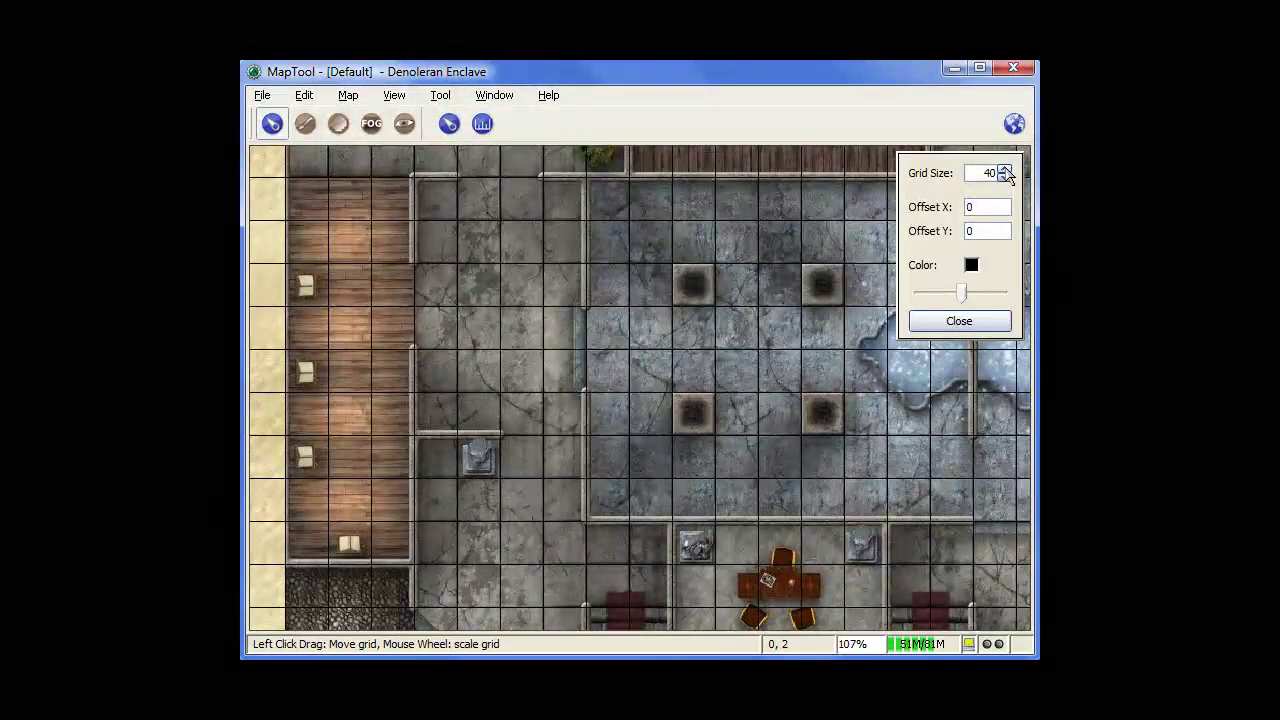
{"action": "left_click", "coordinate": [1005, 170]}
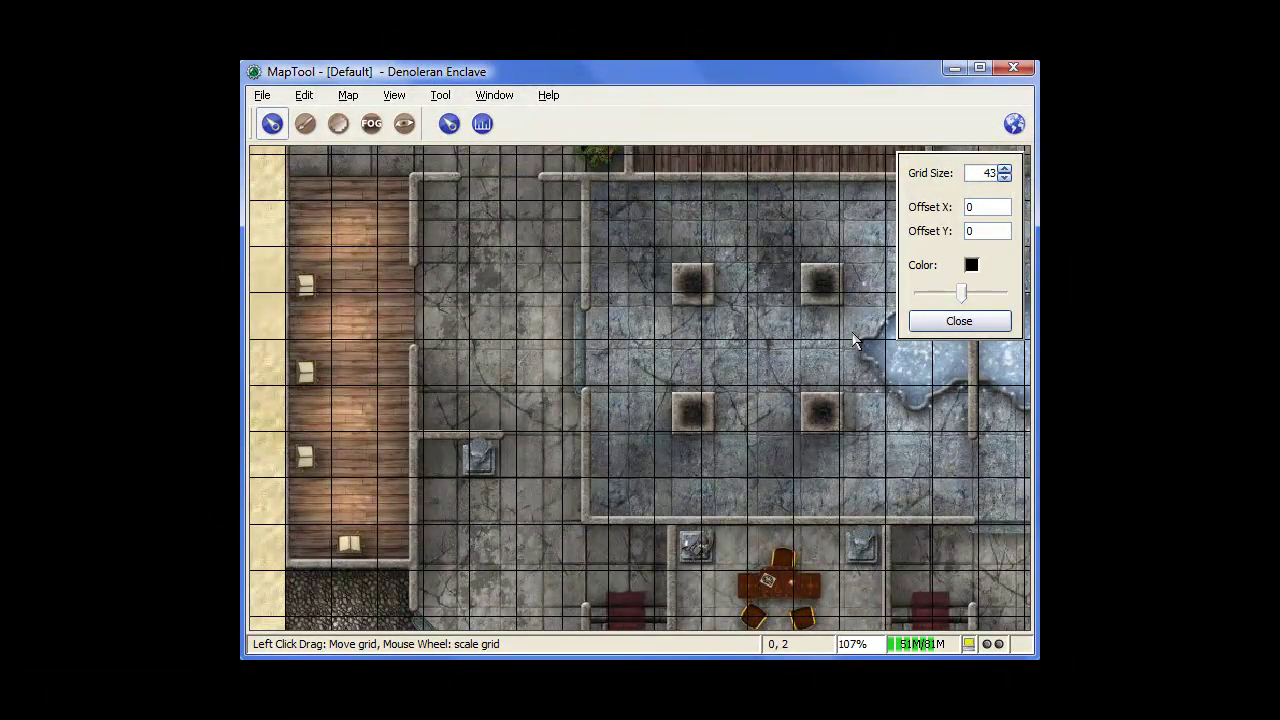
{"action": "mouse_move", "coordinate": [728, 370]}
{"action": "left_mouse_down"}
{"action": "mouse_move", "coordinate": [734, 360]}
{"action": "mouse_move", "coordinate": [740, 374]}
{"action": "left_mouse_up"}
Settle the grid size at 40 and shift it to offset X 0, Y -1
{"action": "left_click", "coordinate": [1004, 178]}
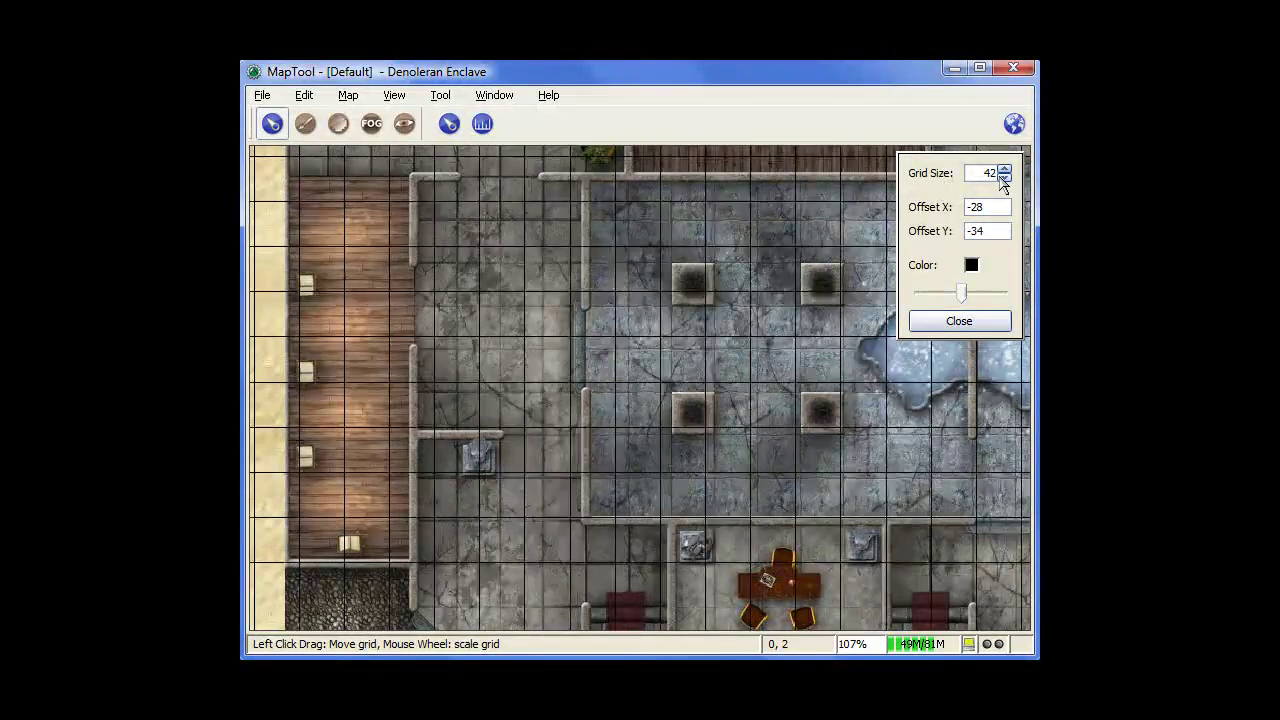
{"action": "left_click", "coordinate": [1004, 178]}
{"action": "left_click", "coordinate": [1004, 178]}
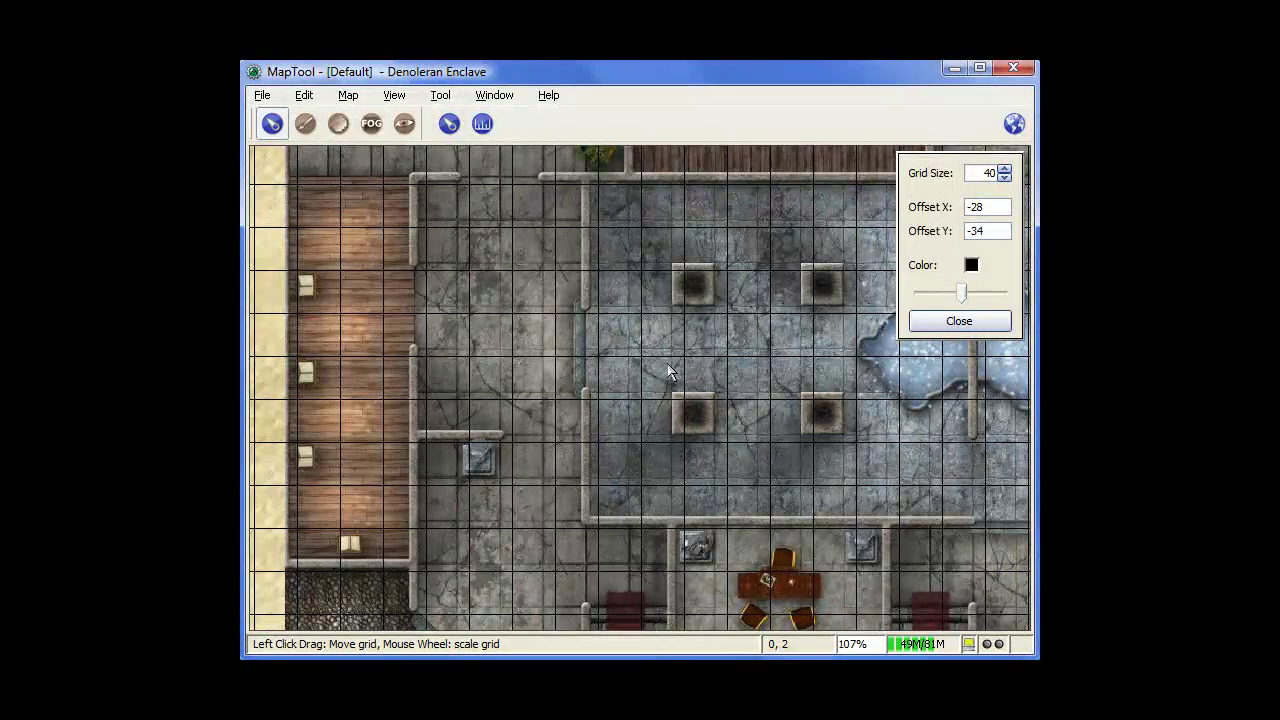
{"action": "left_click_drag", "start_coordinate": [668, 370], "coordinate": [670, 366]}
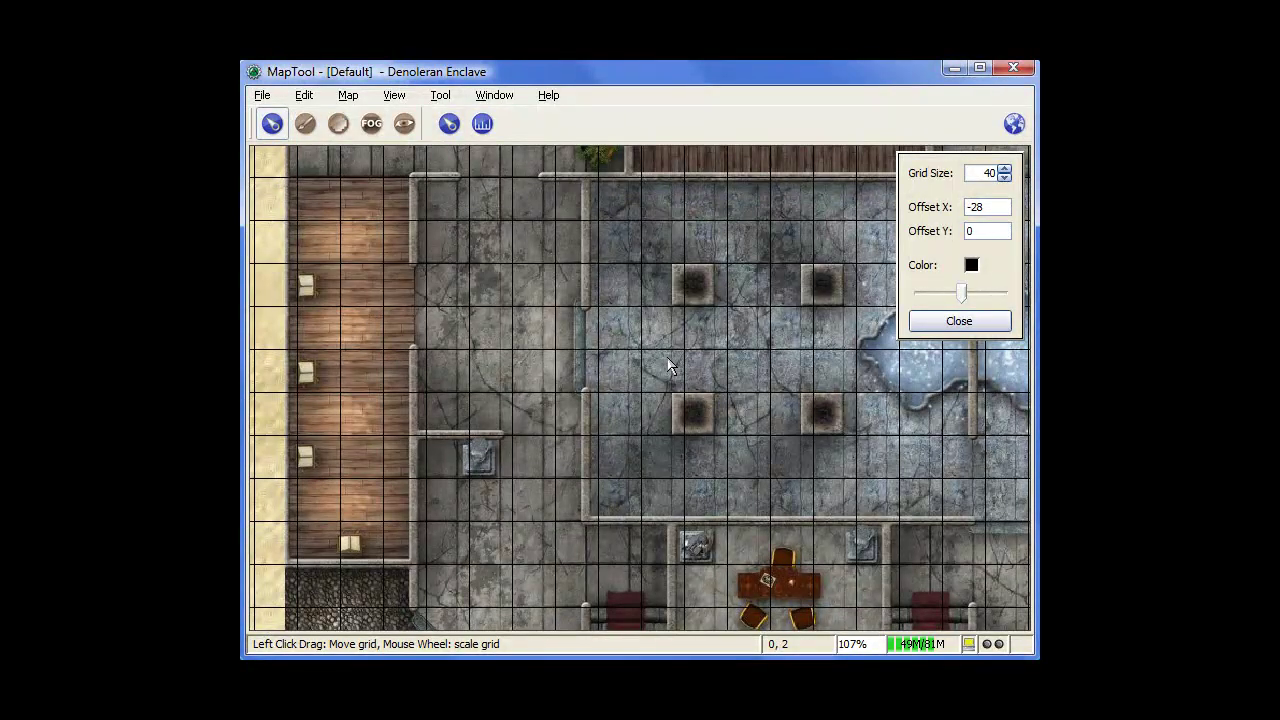
{"action": "left_click_drag", "start_coordinate": [652, 410], "coordinate": [682, 408]}
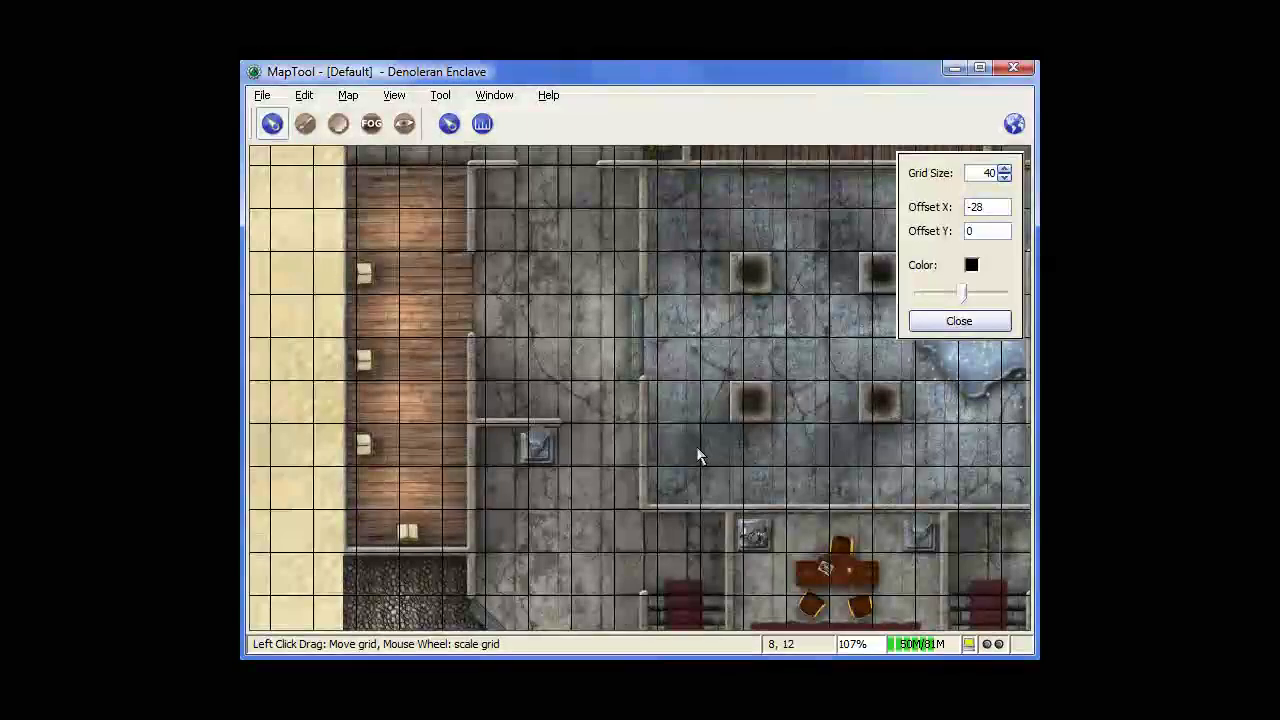
{"action": "left_click_drag", "start_coordinate": [697, 455], "coordinate": [685, 453]}
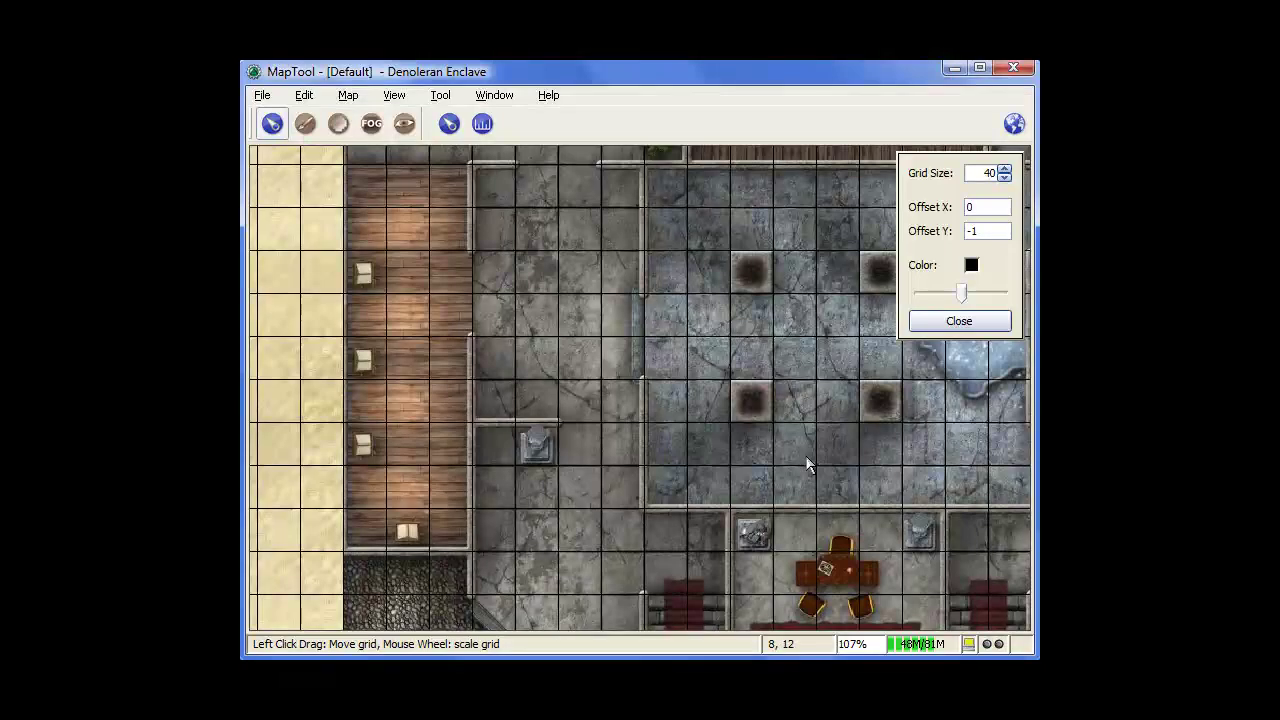
Pick bright green from the Adjust Grid colour swatch and check the grid on the map
{"action": "left_click", "coordinate": [971, 265]}
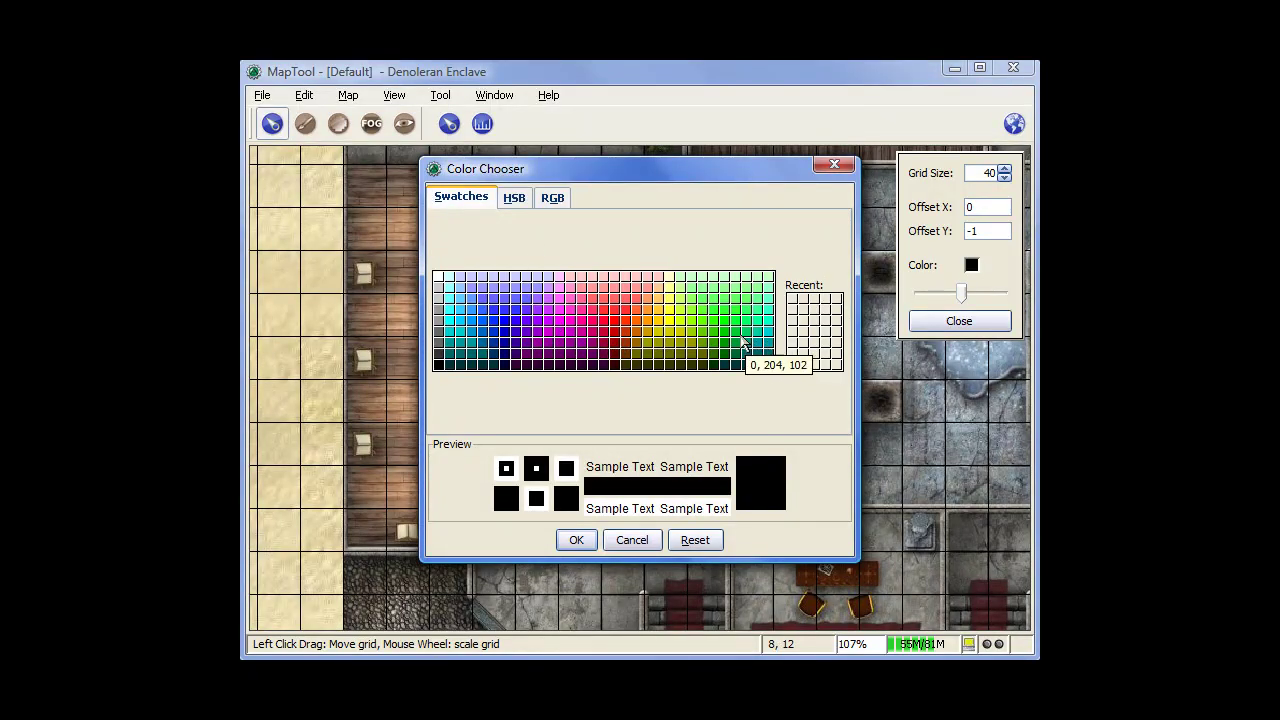
{"action": "left_click", "coordinate": [720, 316]}
{"action": "left_click", "coordinate": [585, 543]}
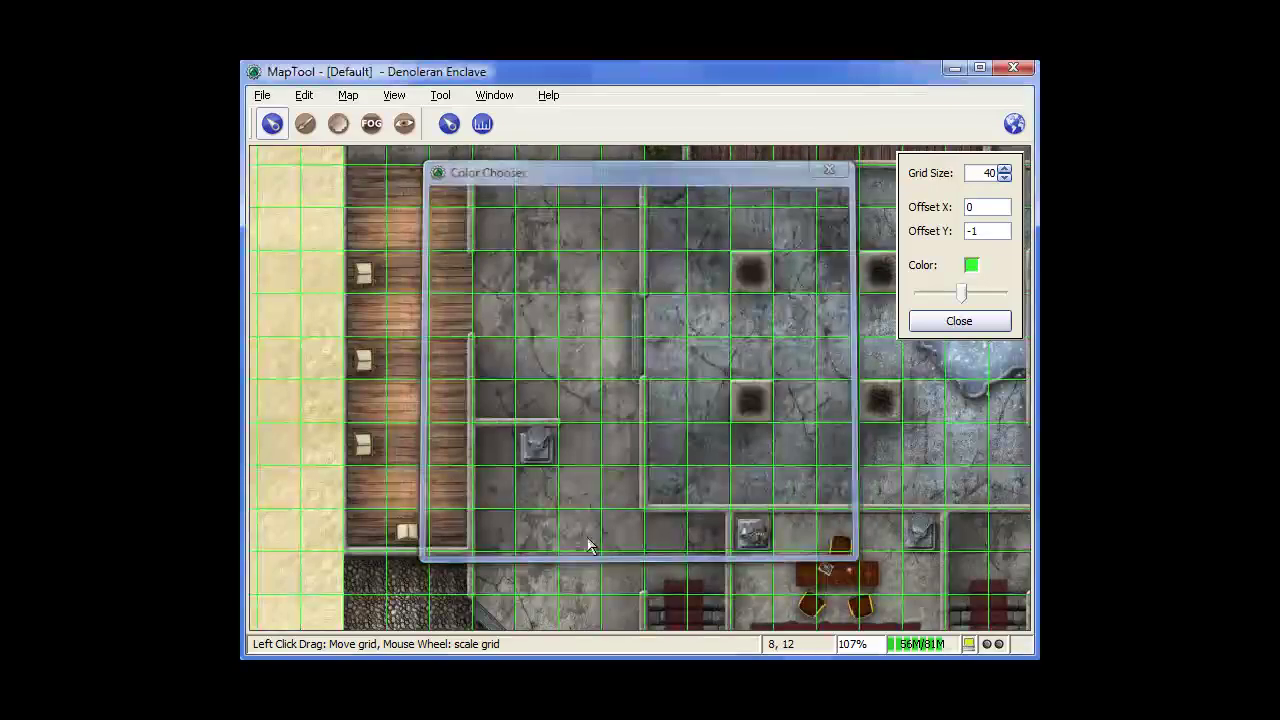
{"action": "left_click_drag", "start_coordinate": [790, 403], "coordinate": [741, 391]}
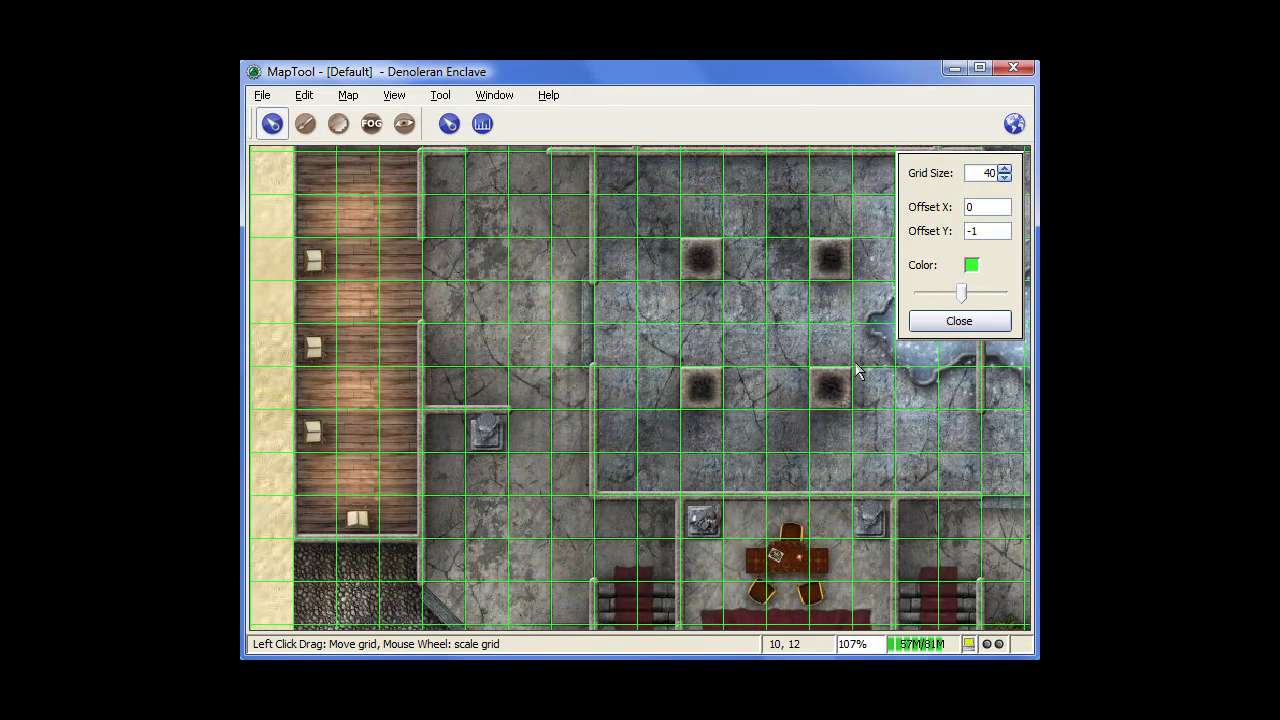
Close the Adjust Grid panel and switch View > Grid off
{"action": "left_click", "coordinate": [968, 322]}
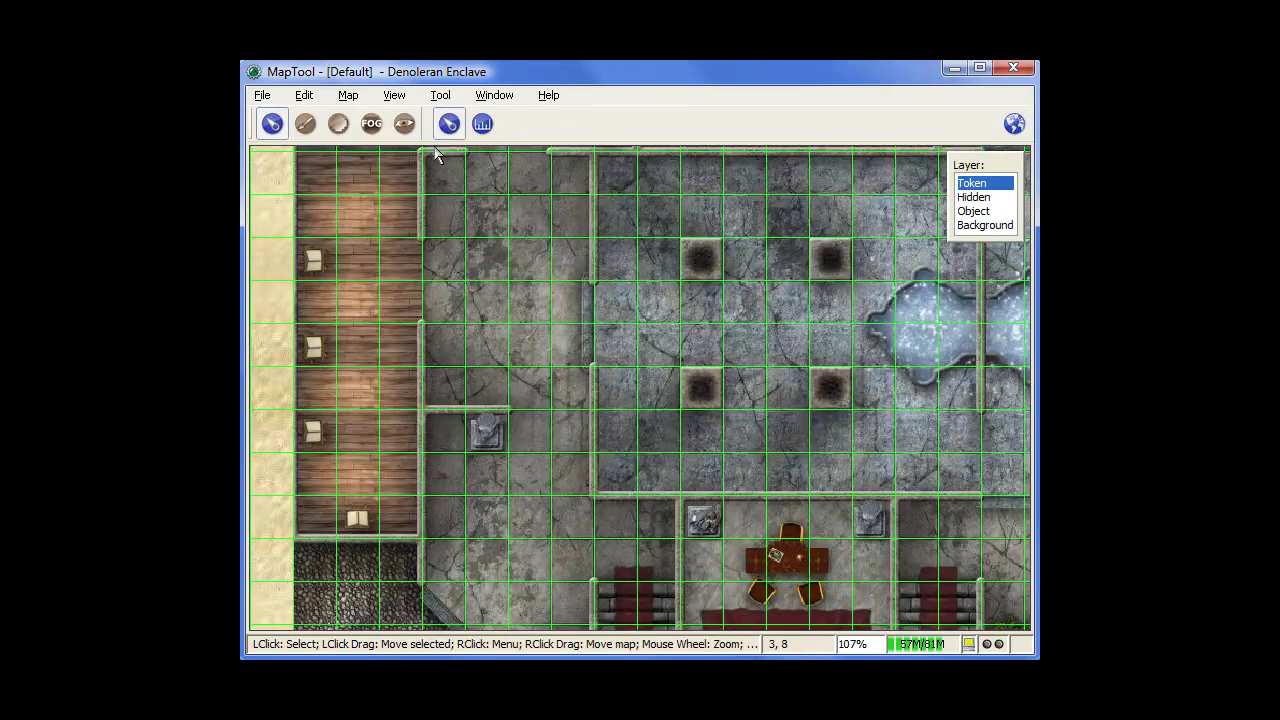
{"action": "left_click", "coordinate": [394, 95]}
{"action": "left_click", "coordinate": [418, 230]}
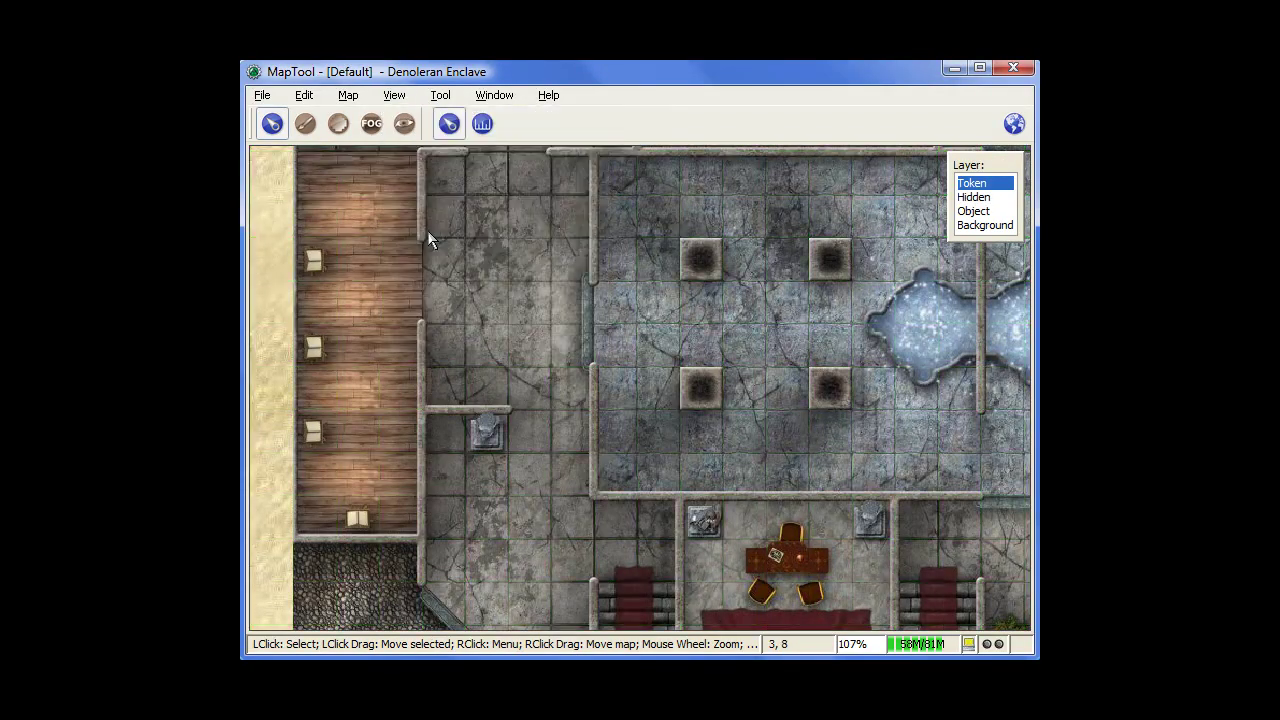